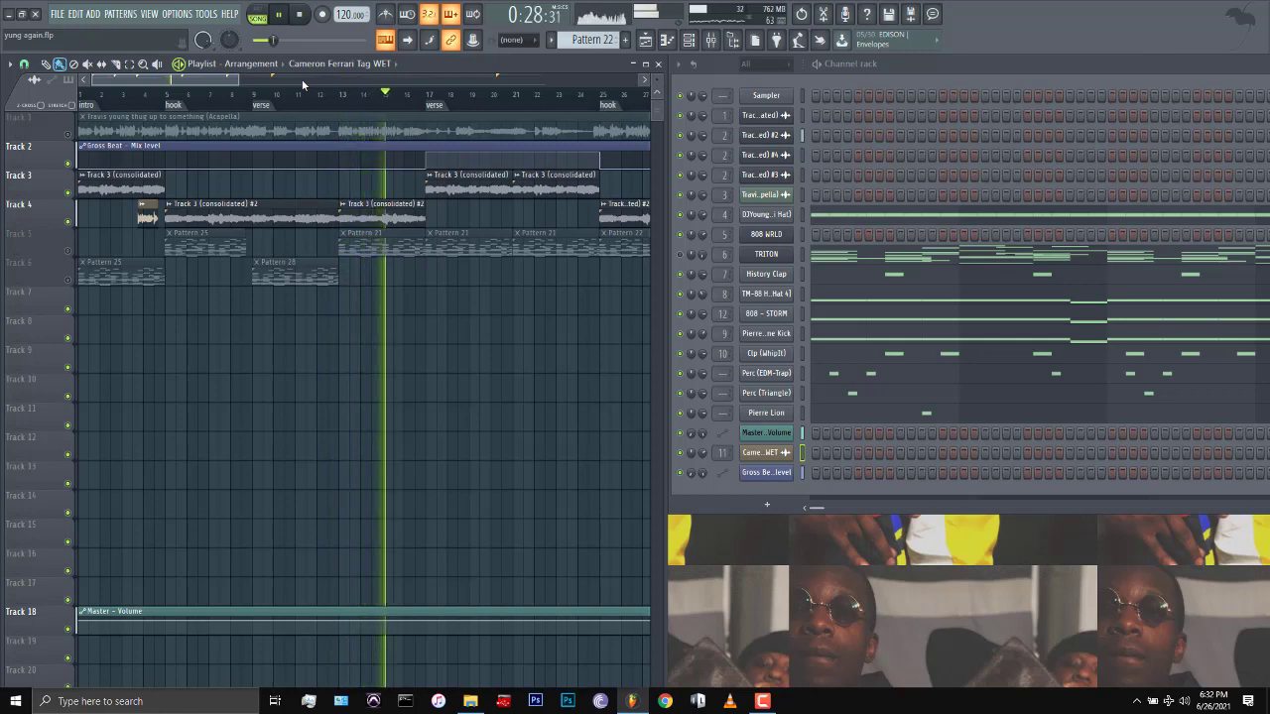
# Open the mixer over the full song arrangement and move it away from the playlist clips.
pyautogui.moveTo(238, 80); pyautogui.dragTo(320, 79)
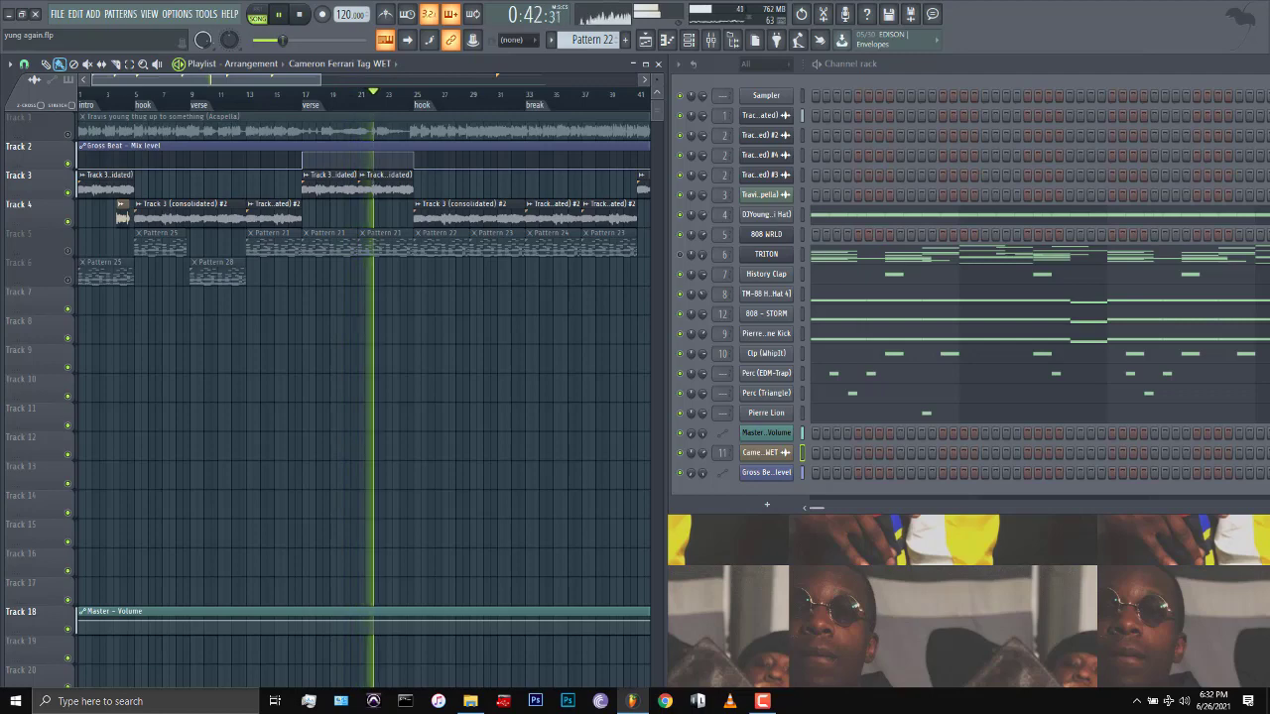
pyautogui.scroll(-5, 363, 377)
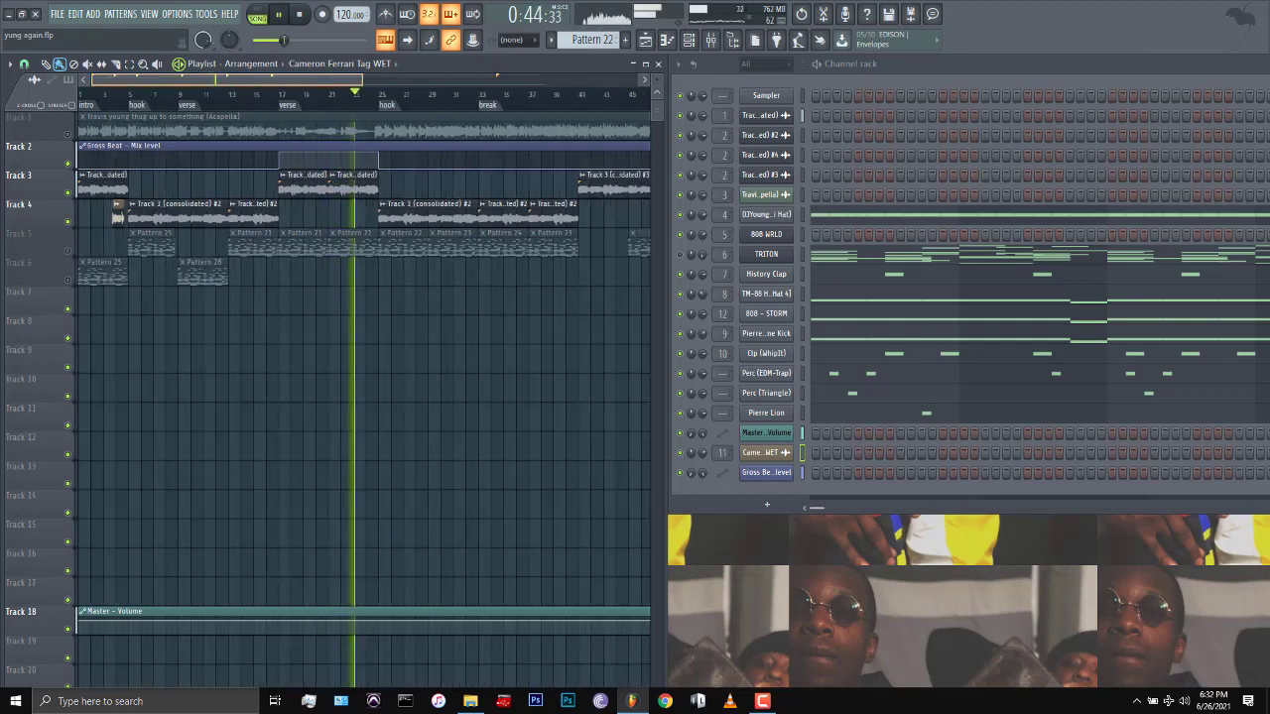
pyautogui.scroll(-5, 363, 377)
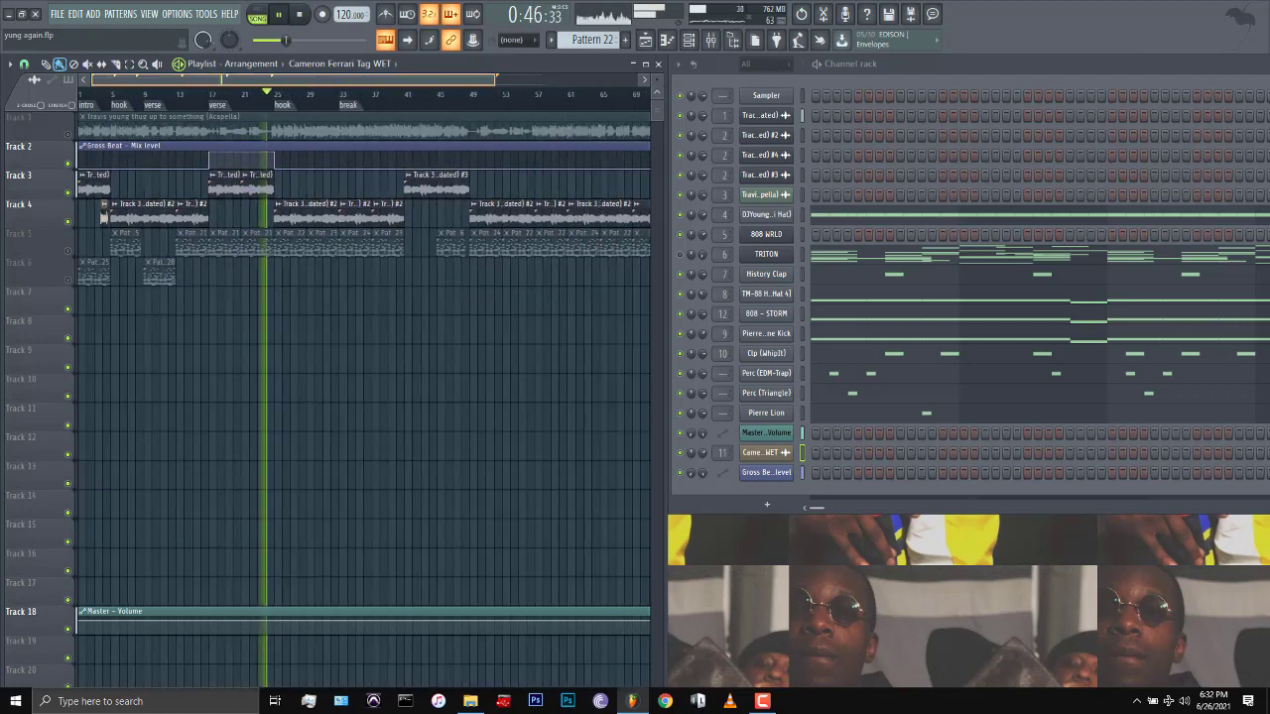
pyautogui.scroll(1, 363, 377)
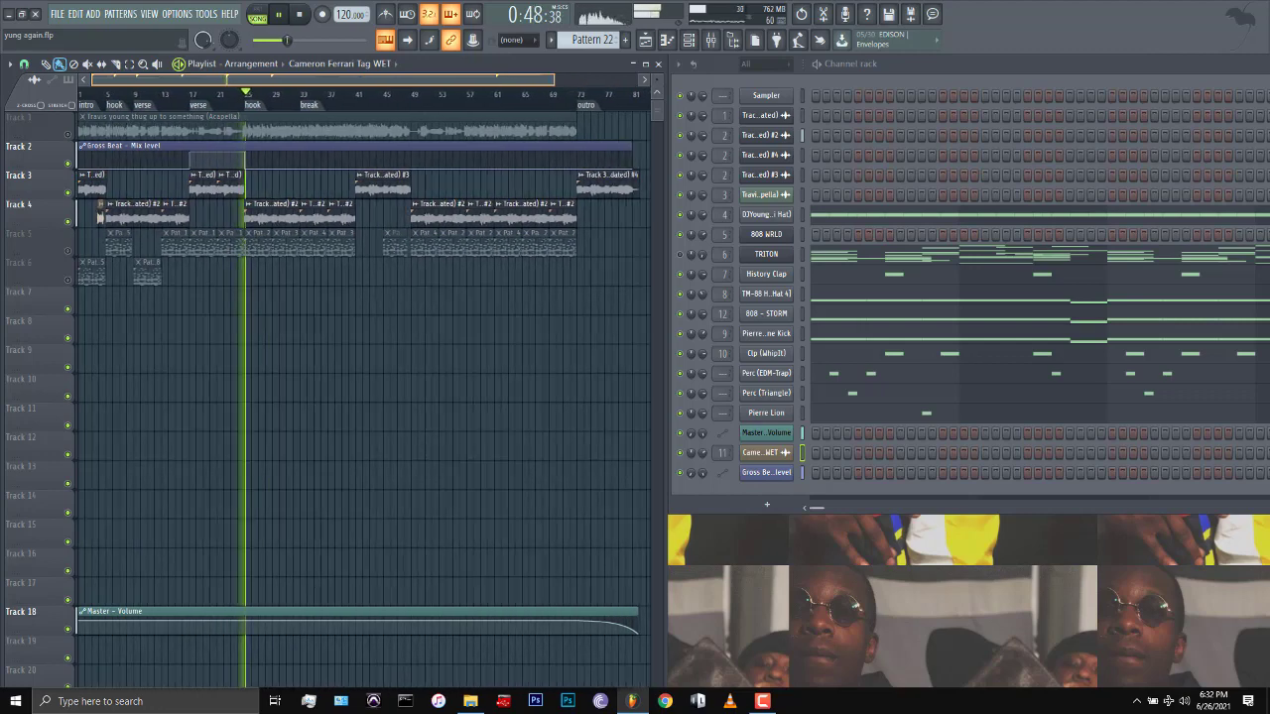
pyautogui.click(712, 38)
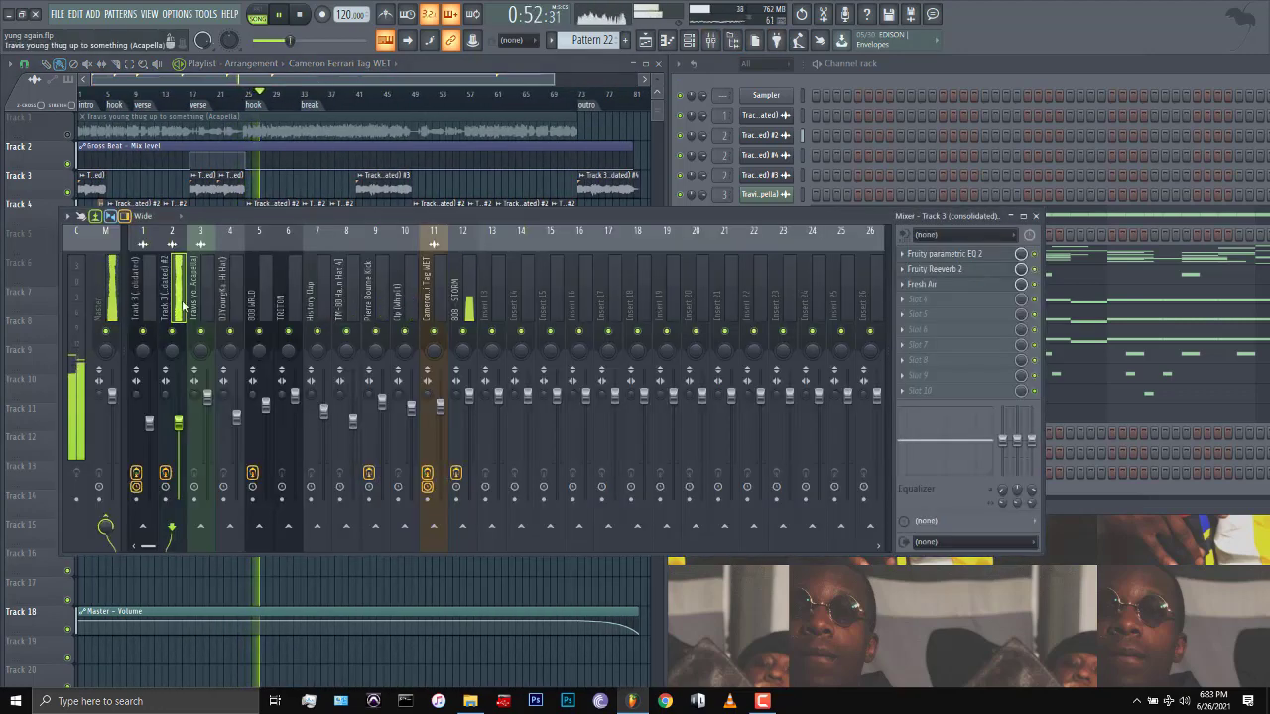
pyautogui.moveTo(273, 224); pyautogui.dragTo(401, 321)
# Inspect the channel settings and mixer effects of the Track 3 clip at the second verse, and close the mixer.
pyautogui.rightClick(198, 181)
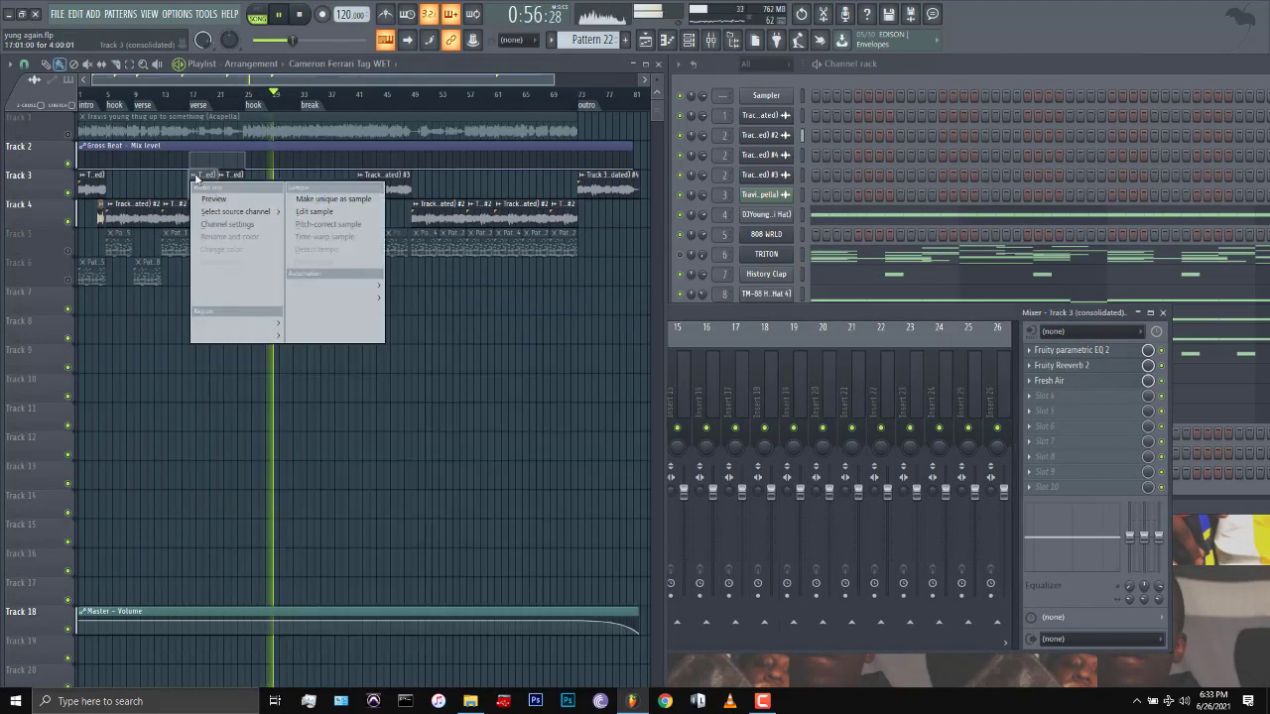
pyautogui.click(230, 224)
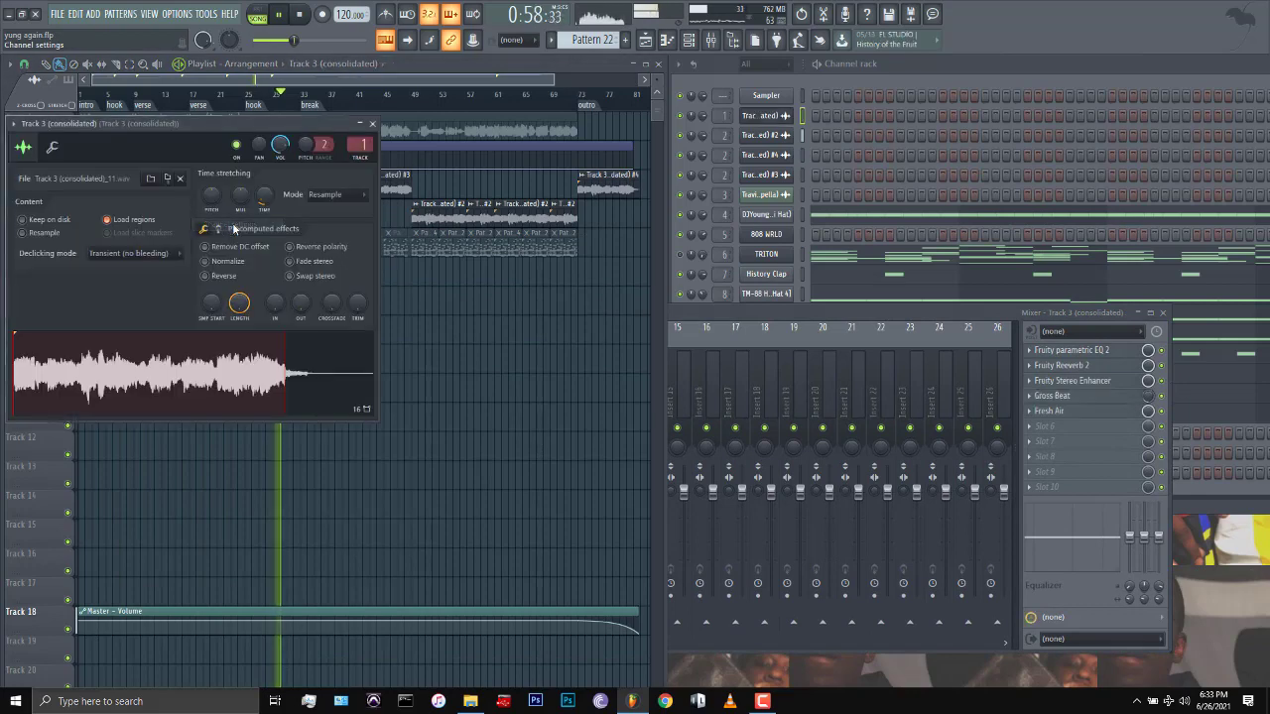
pyautogui.click(835, 316)
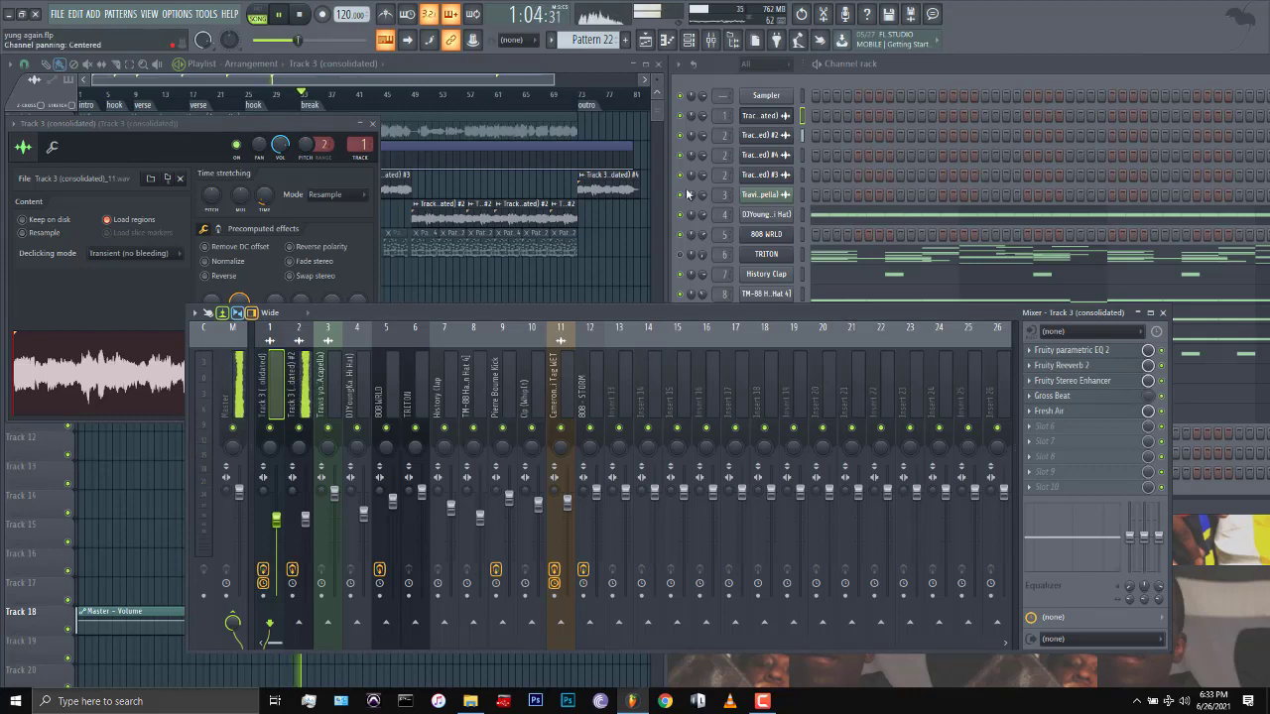
pyautogui.click(575, 79)
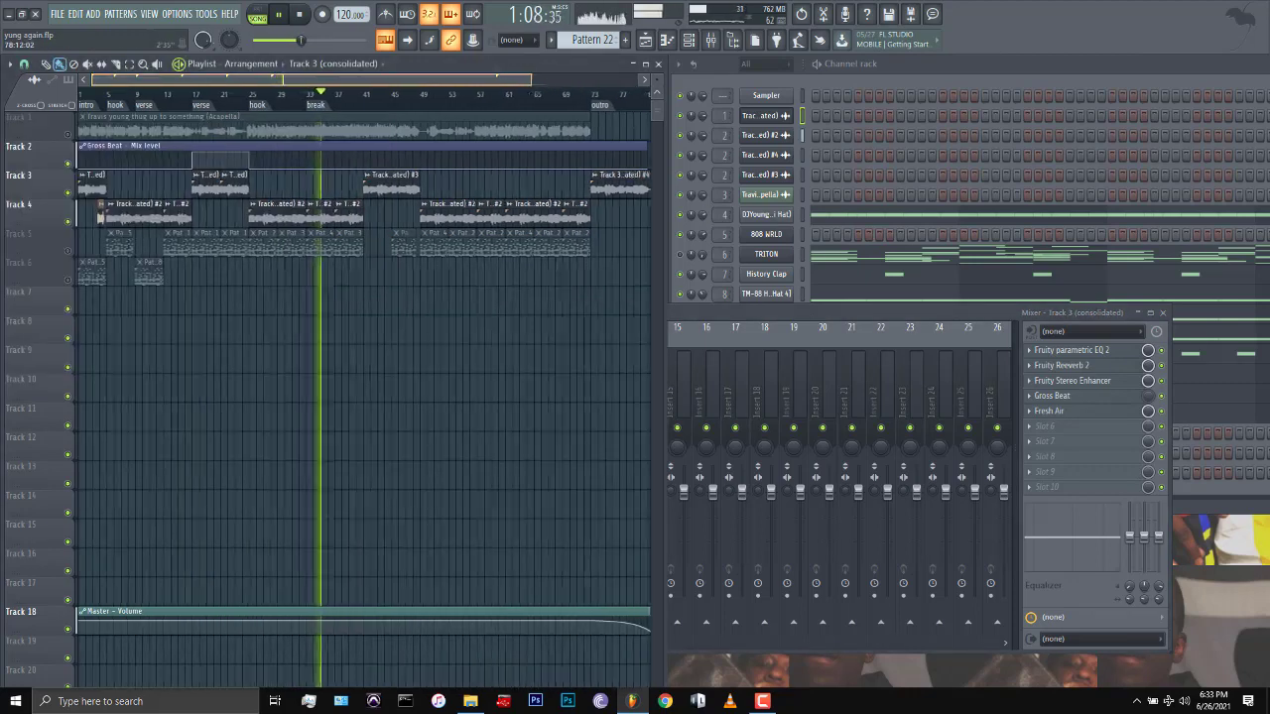
pyautogui.click(1162, 313)
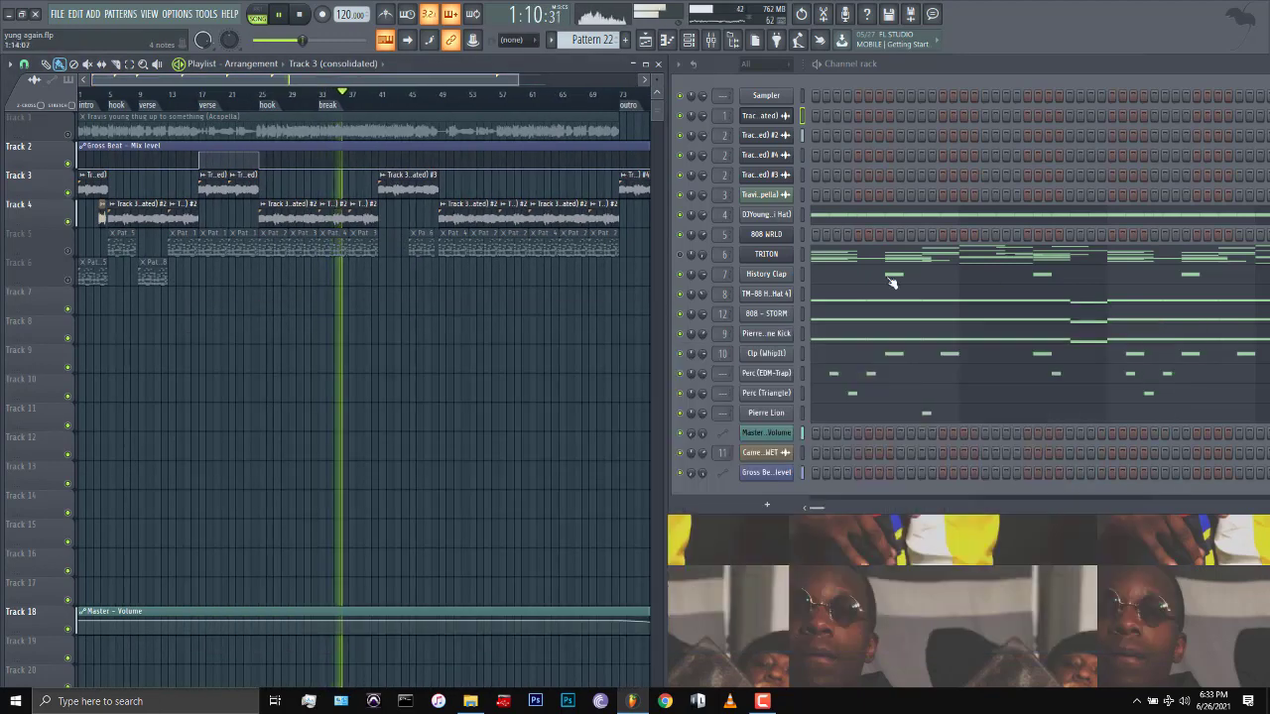
# Stop playback, unmute all playlist tracks including 1, 5 and 6, and restart the song from the beginning.
pyautogui.scroll(4, 394, 79)
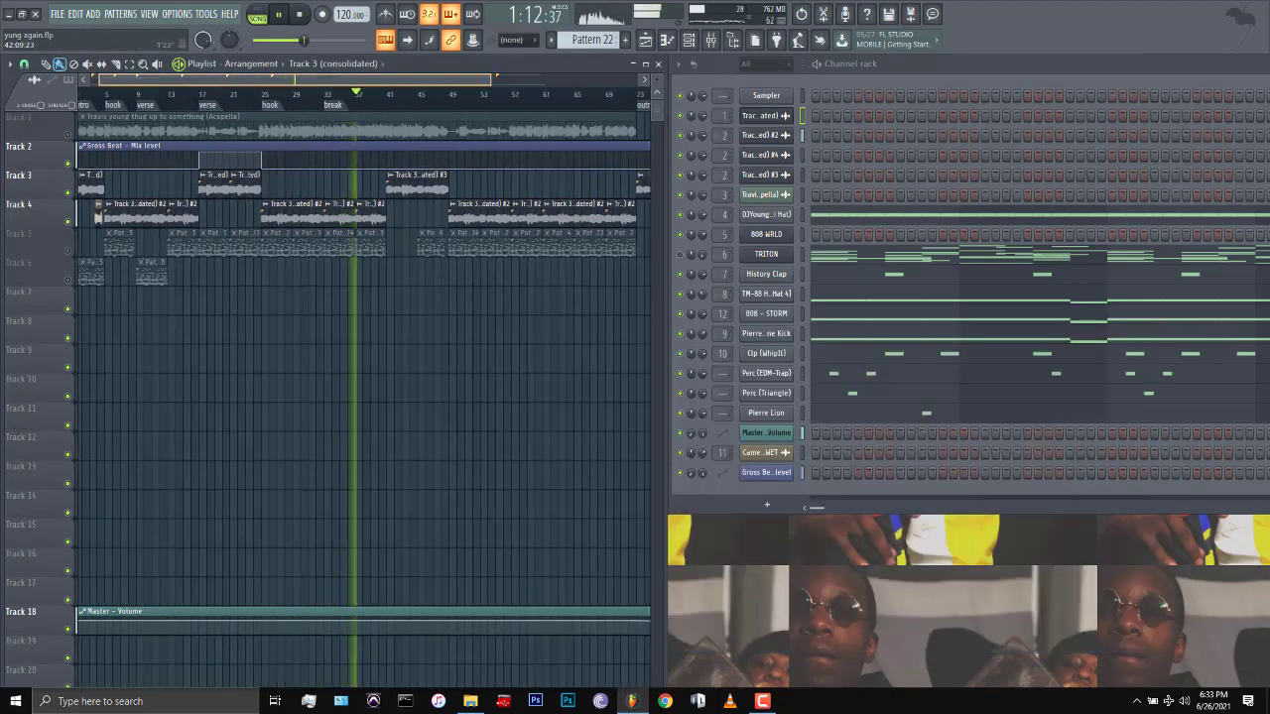
pyautogui.scroll(2, 394, 79)
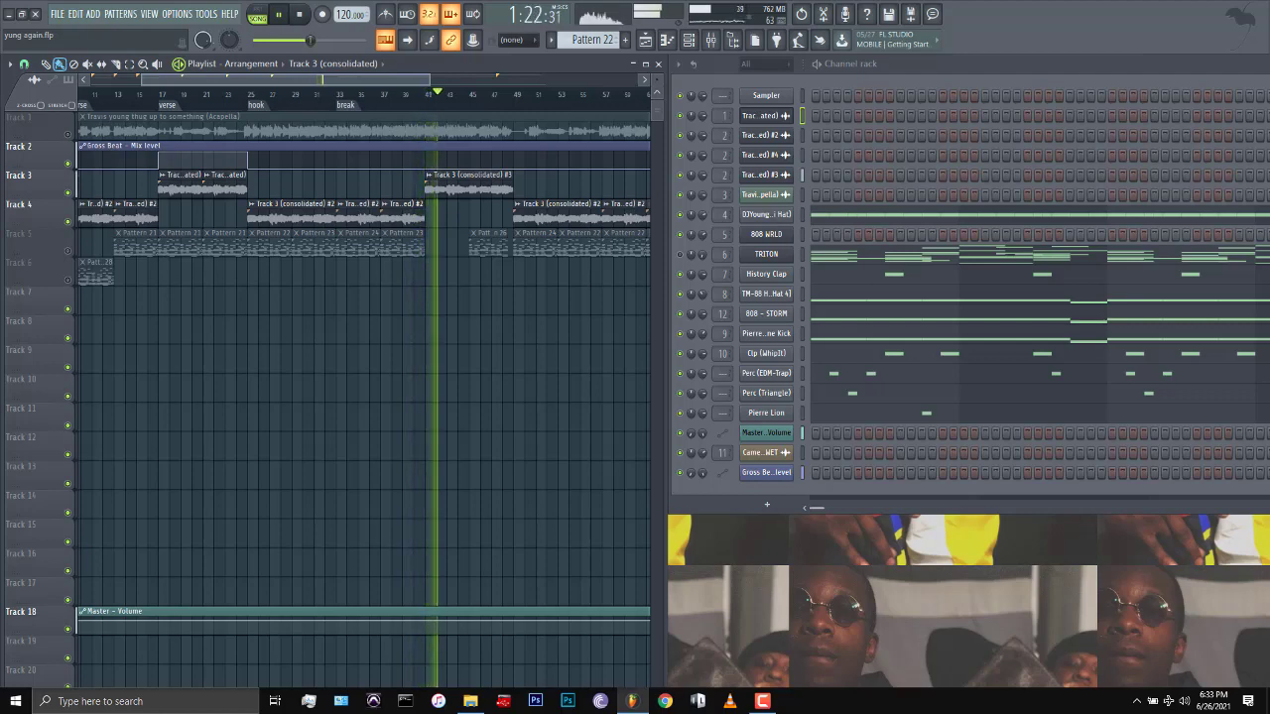
pyautogui.scroll(-5, 294, 187)
pyautogui.press('space')
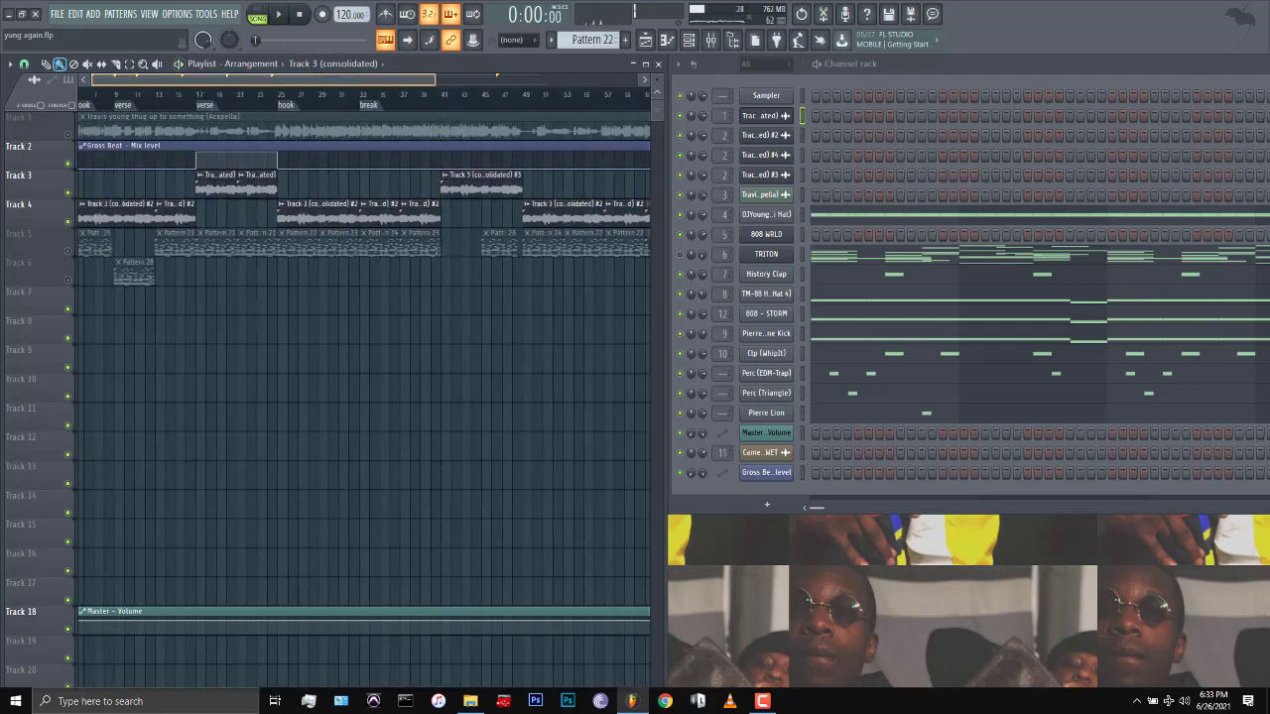
pyautogui.keyDown('ctrl'); pyautogui.click(68, 280); pyautogui.keyUp('ctrl')
pyautogui.keyDown('ctrl'); pyautogui.click(69, 280); pyautogui.keyUp('ctrl')
pyautogui.press('space')
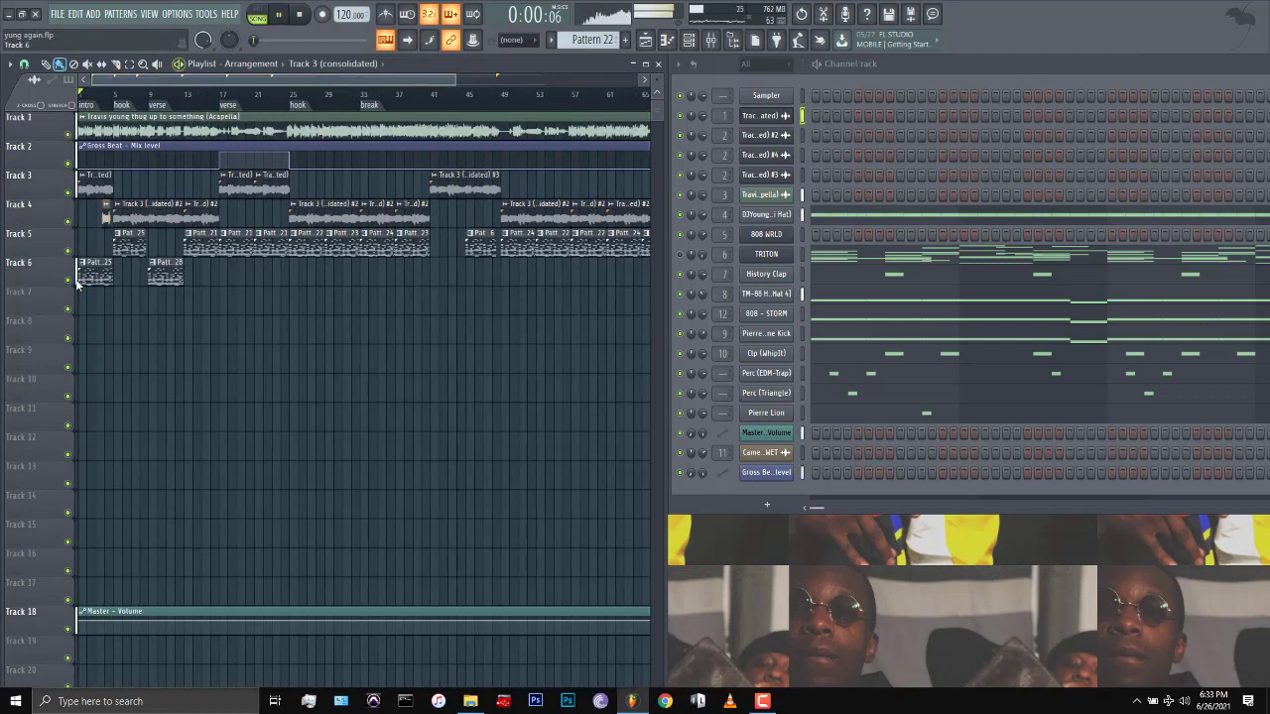
# Select Pattern 25 and move the TRITON channel up to directly below Sampler in the channel rack.
pyautogui.click(96, 274)
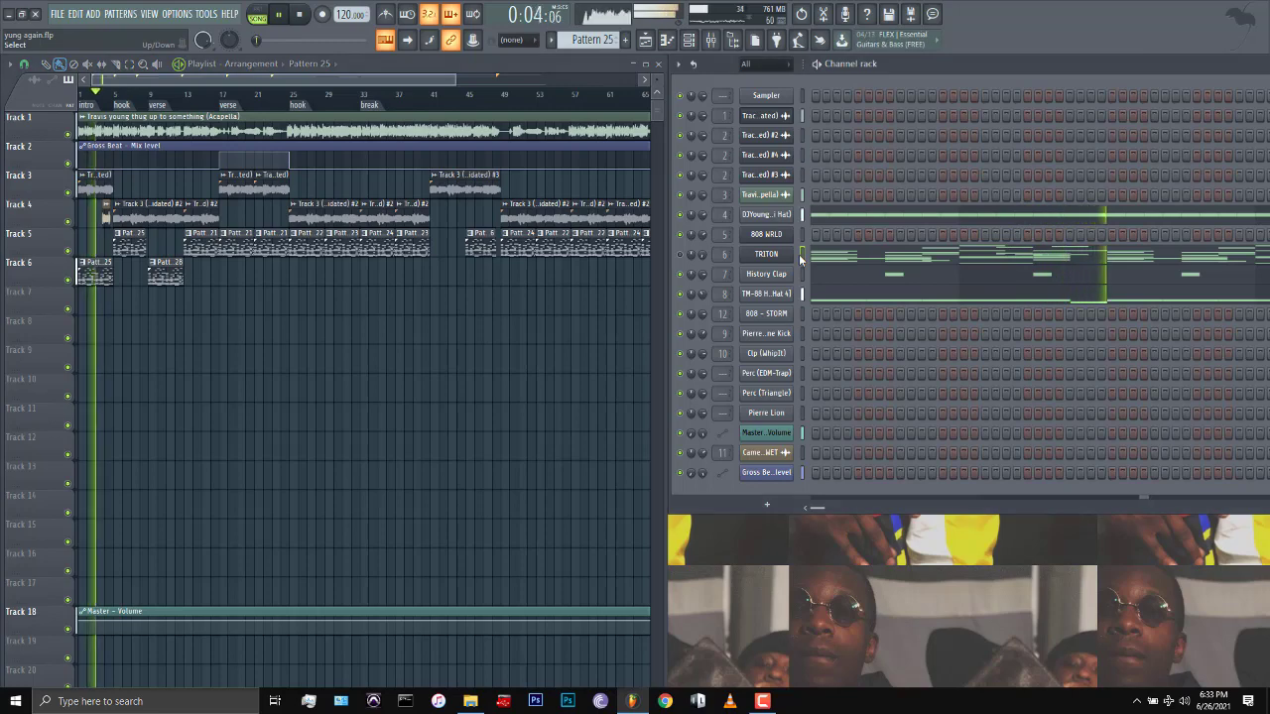
pyautogui.hotkey('alt', 'Up')
pyautogui.hotkey('alt', 'Up')
pyautogui.hotkey('alt', 'Up')
pyautogui.hotkey('alt', 'Up')
pyautogui.hotkey('alt', 'Up')
pyautogui.hotkey('alt', 'Up')
pyautogui.hotkey('alt', 'Up')
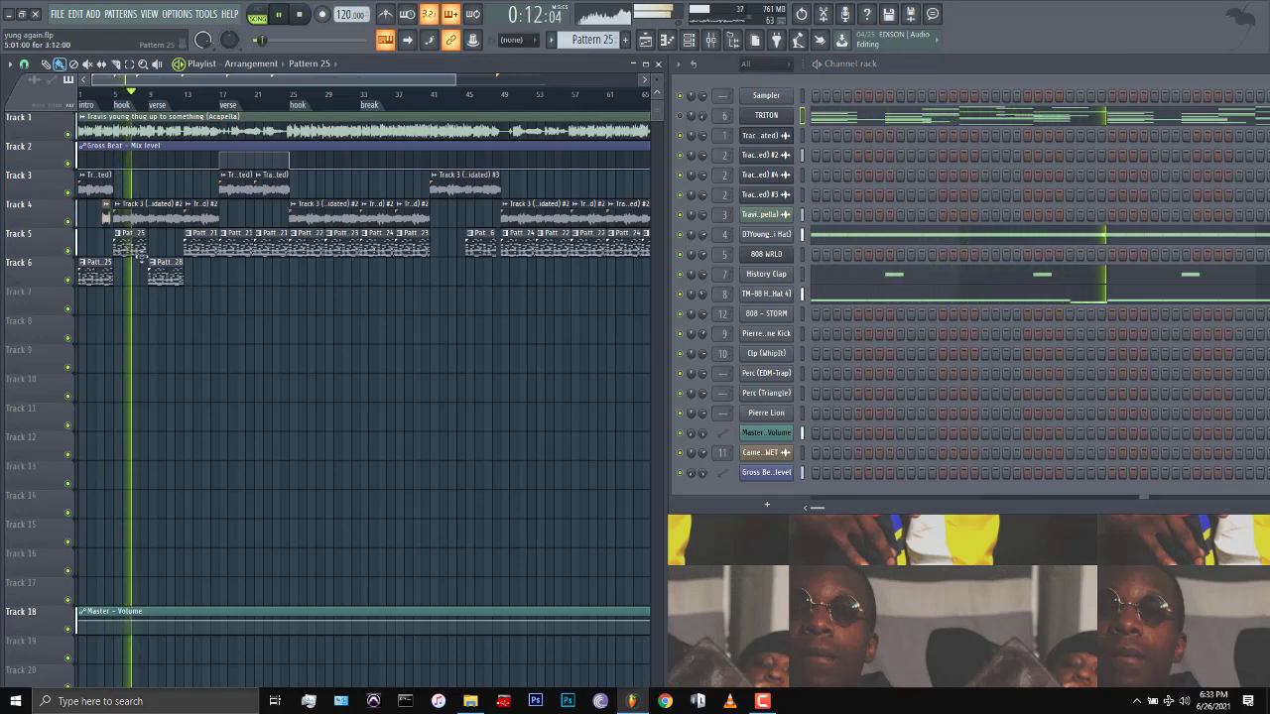
# Open the 808 WRLD instrument used in Pattern 21, inspect its settings, and close it.
pyautogui.click(170, 276)
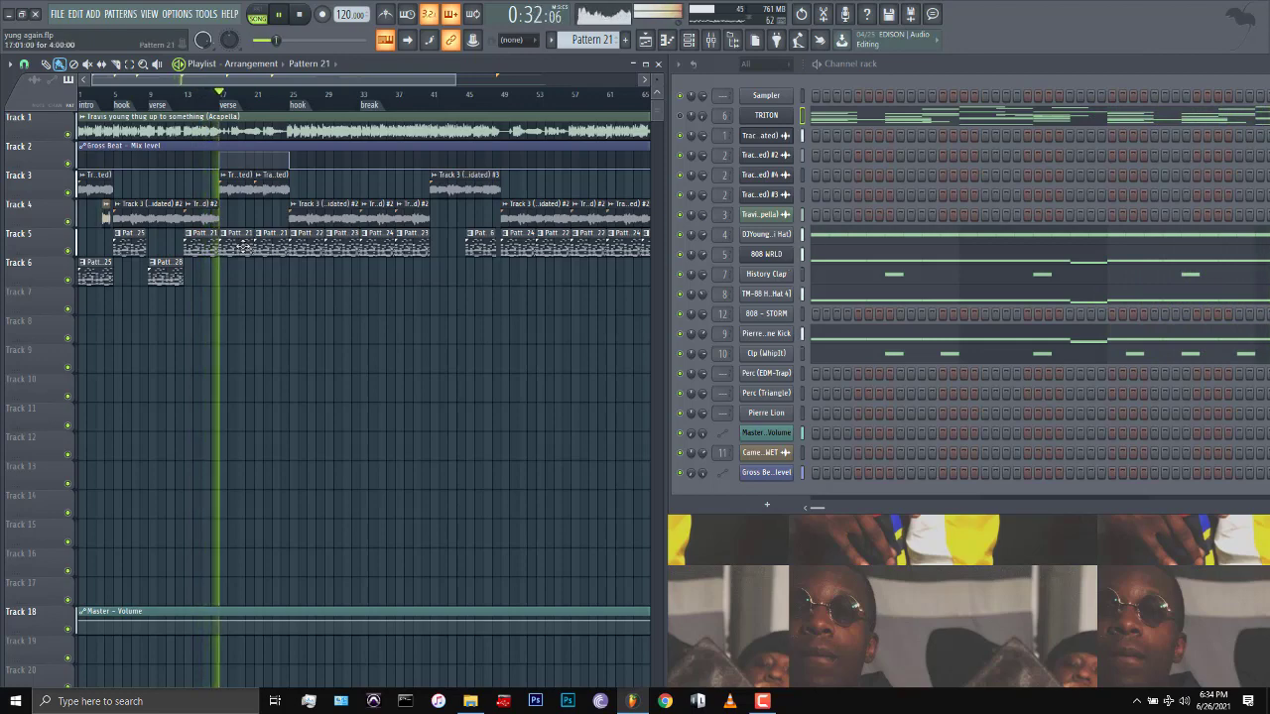
pyautogui.click(766, 256)
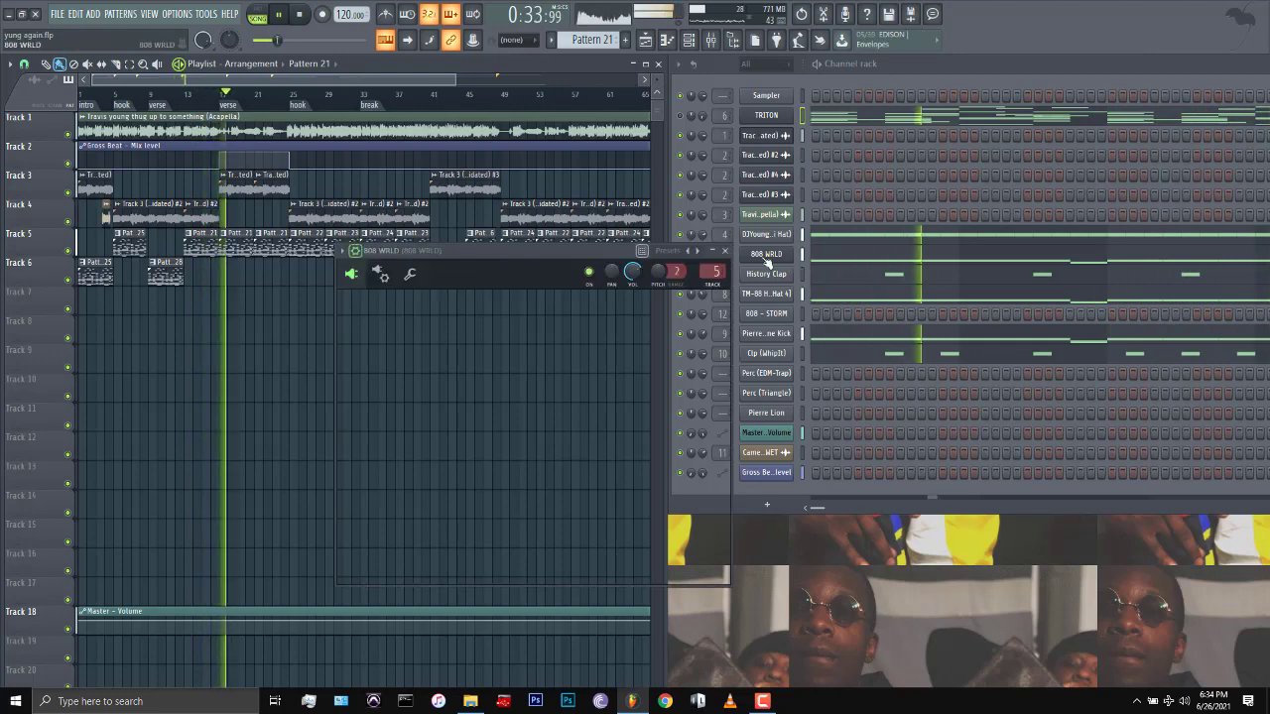
pyautogui.moveTo(565, 251); pyautogui.dragTo(611, 322)
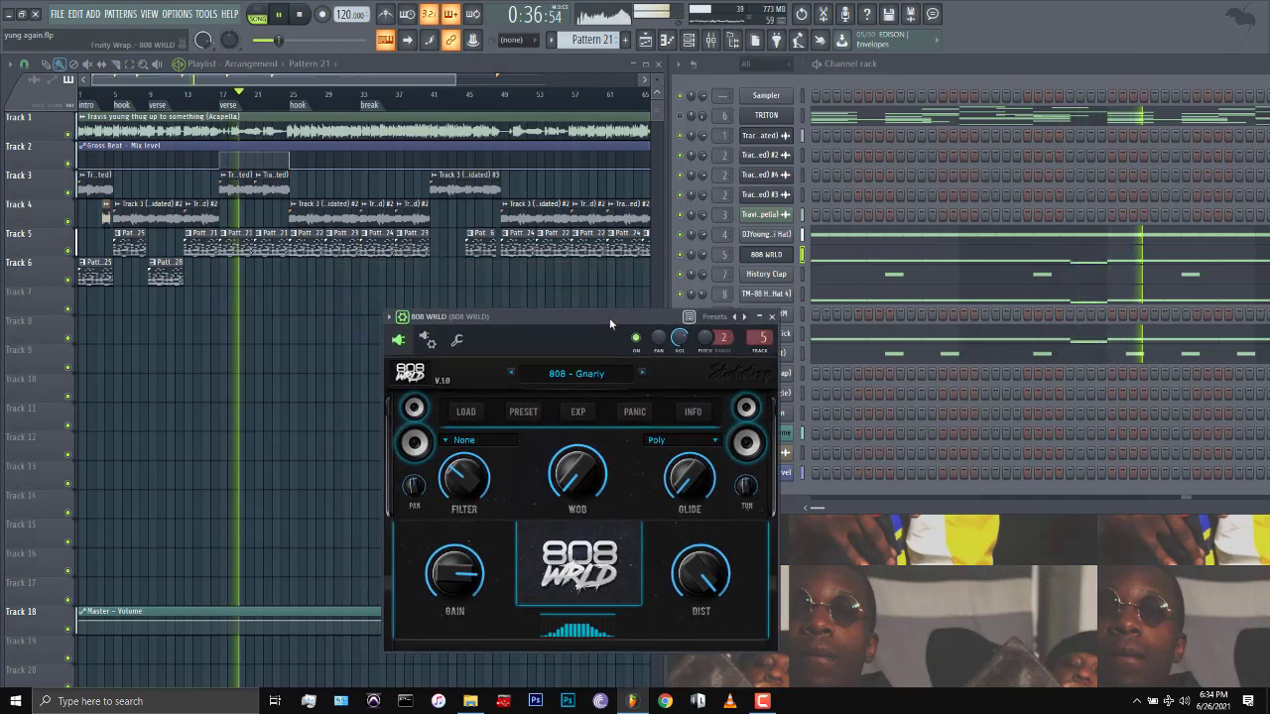
pyautogui.click(773, 317)
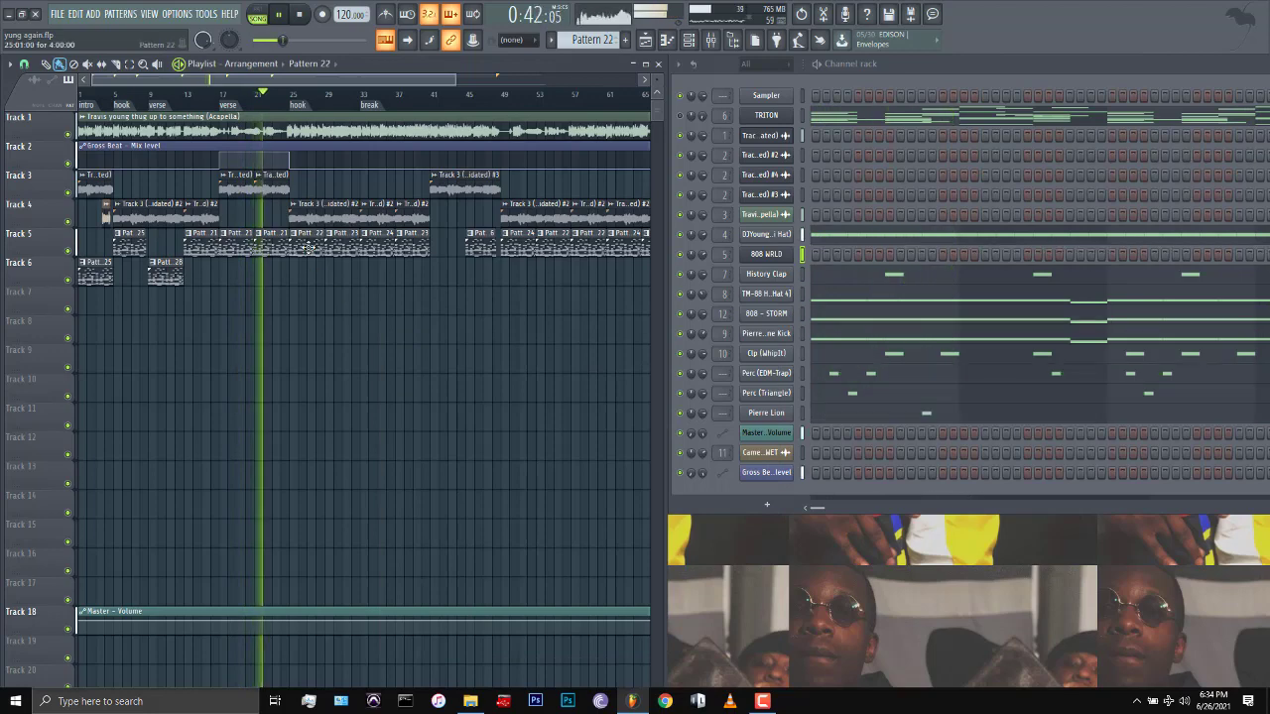
# Compare the channels used in Pattern 21 and Pattern 22 around the second hook, ending on Pattern 22.
pyautogui.click(268, 251)
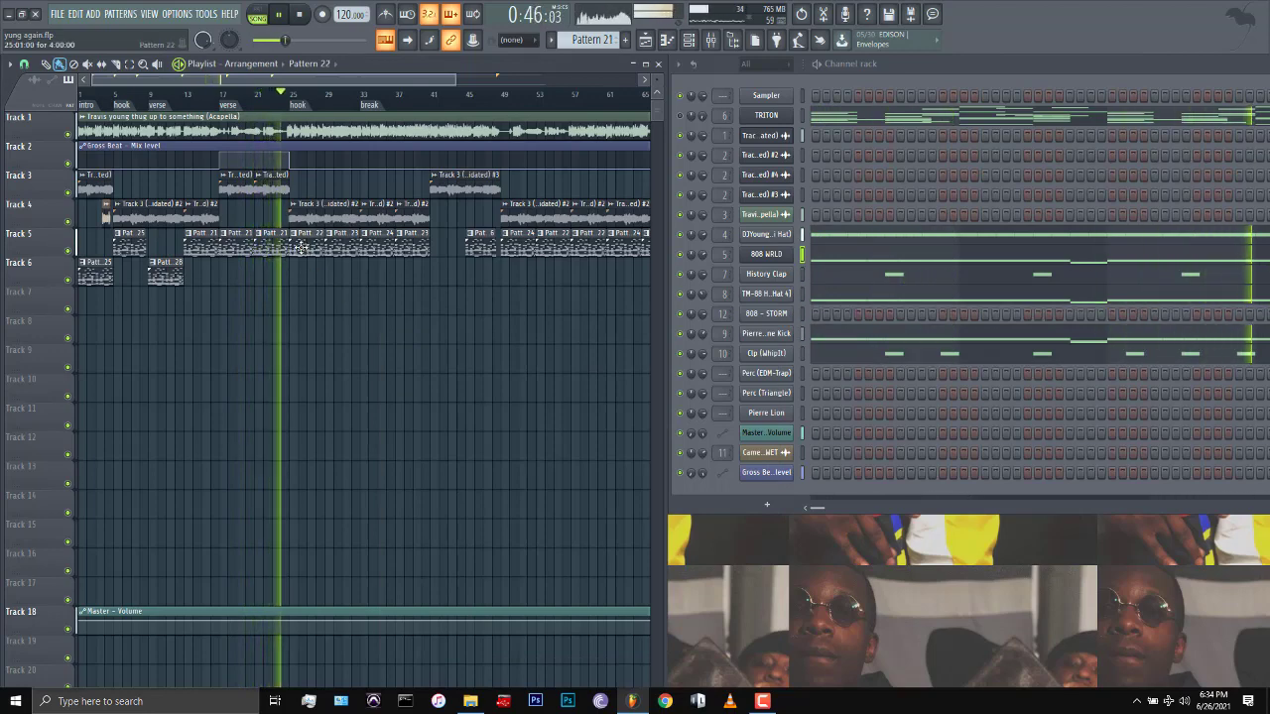
pyautogui.click(301, 248)
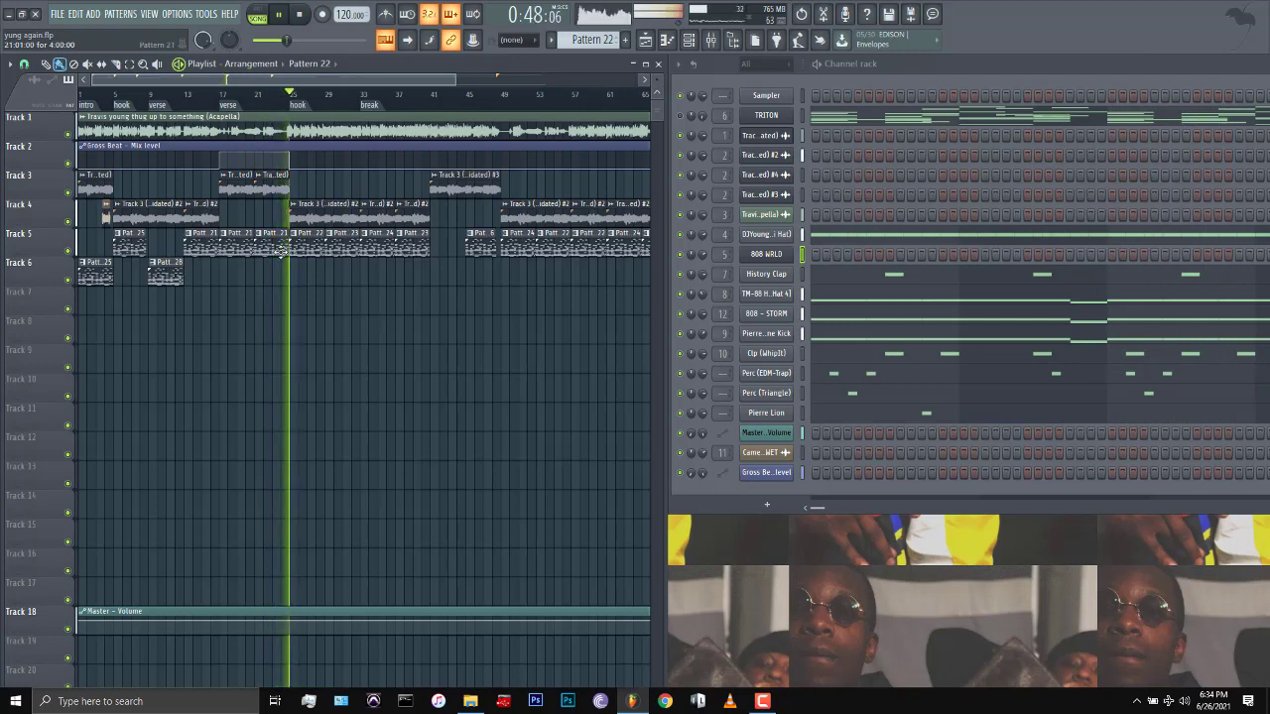
pyautogui.click(279, 248)
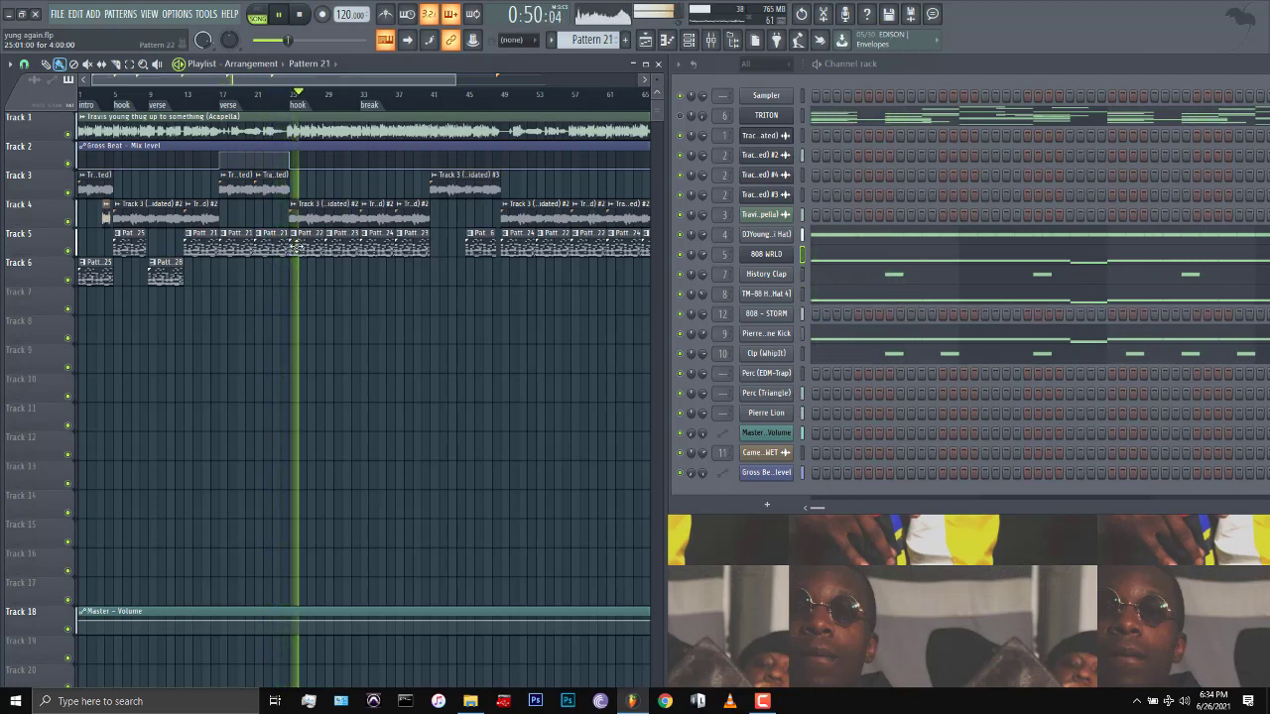
pyautogui.click(298, 246)
# Inspect the 808 - STORM channel's sample, envelope and miscellaneous settings, and close its window.
pyautogui.click(766, 314)
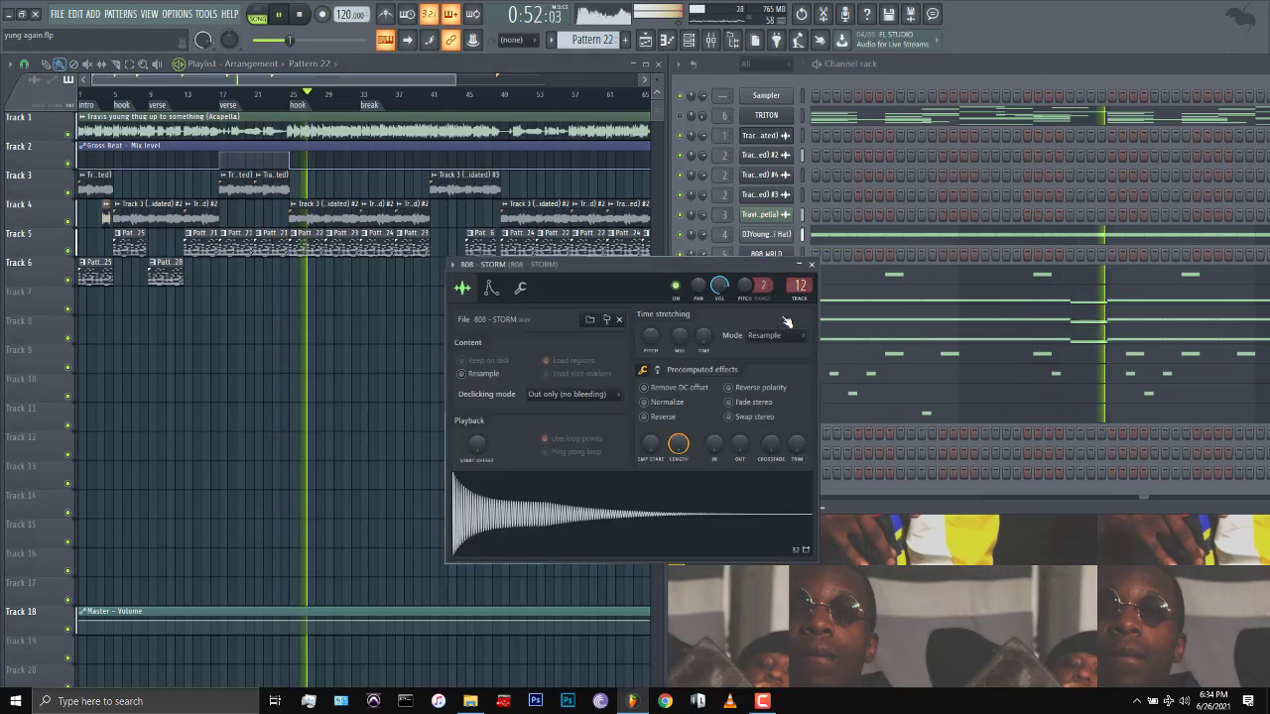
pyautogui.click(492, 288)
pyautogui.click(522, 289)
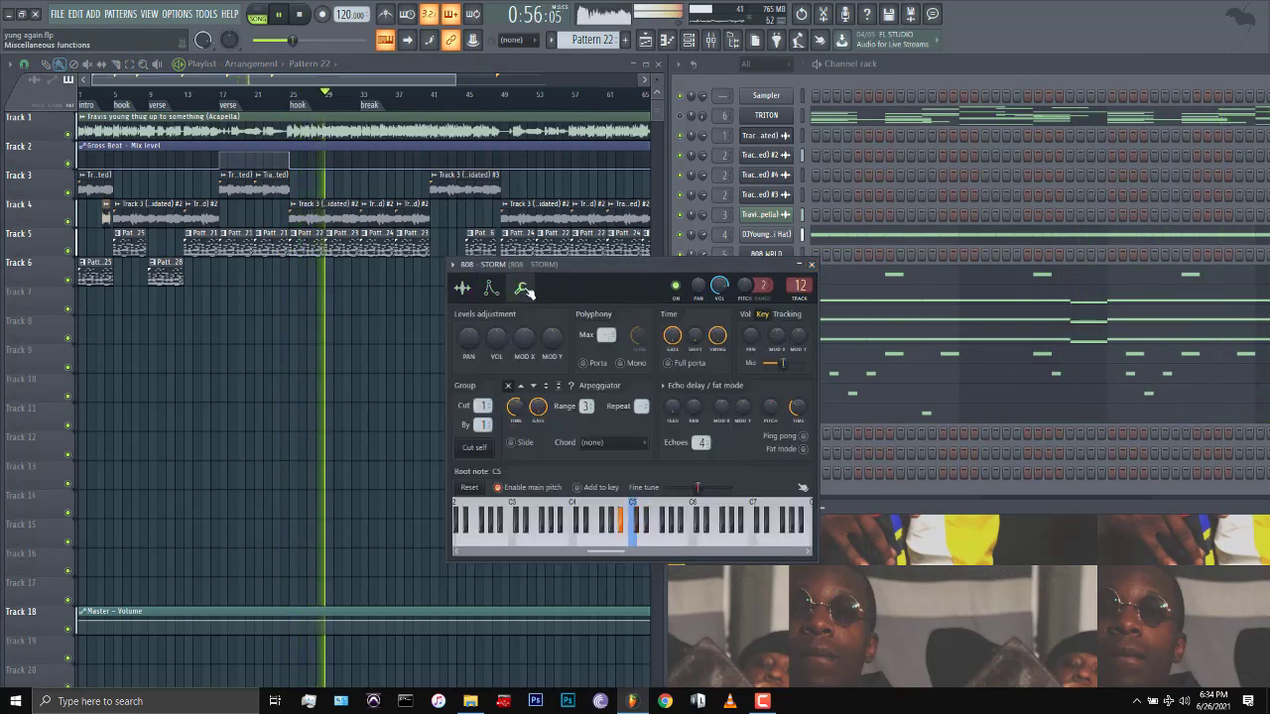
pyautogui.click(467, 289)
pyautogui.click(812, 265)
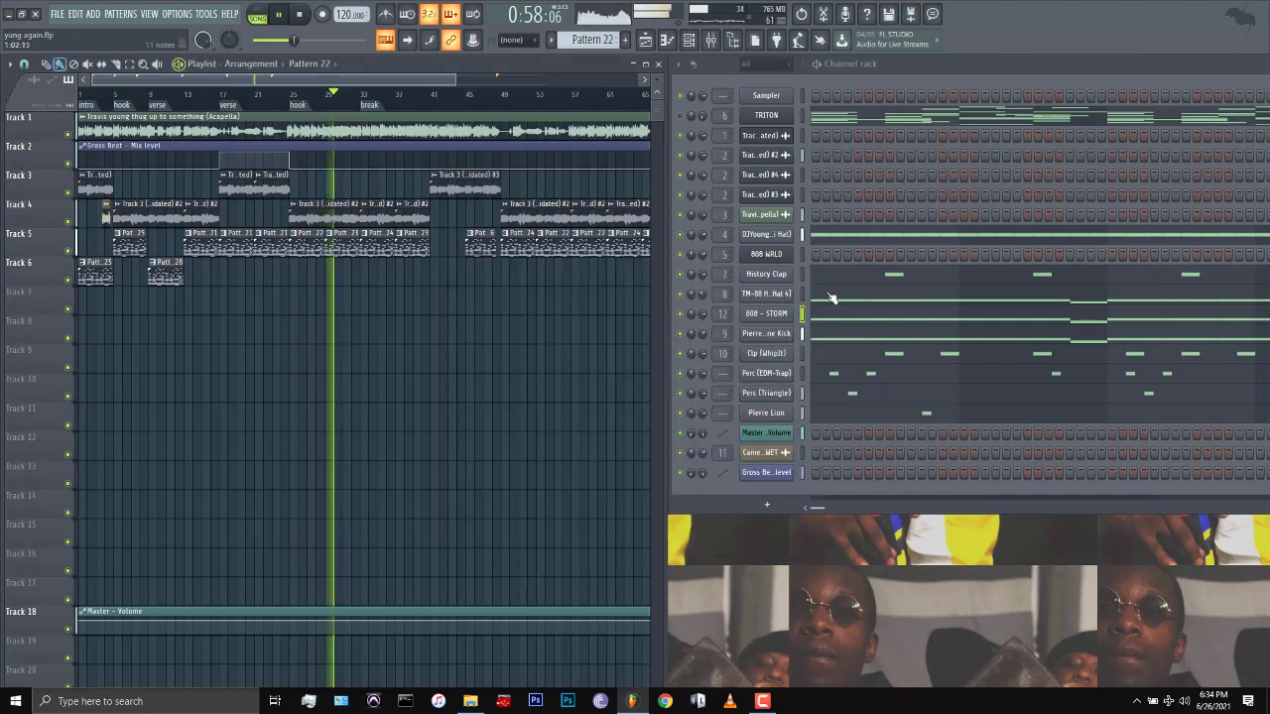
# Examine the 808 - STORM notes of Pattern 22 in the piano roll and return to the playlist.
pyautogui.click(829, 311)
pyautogui.scroll(-4, 475, 100)
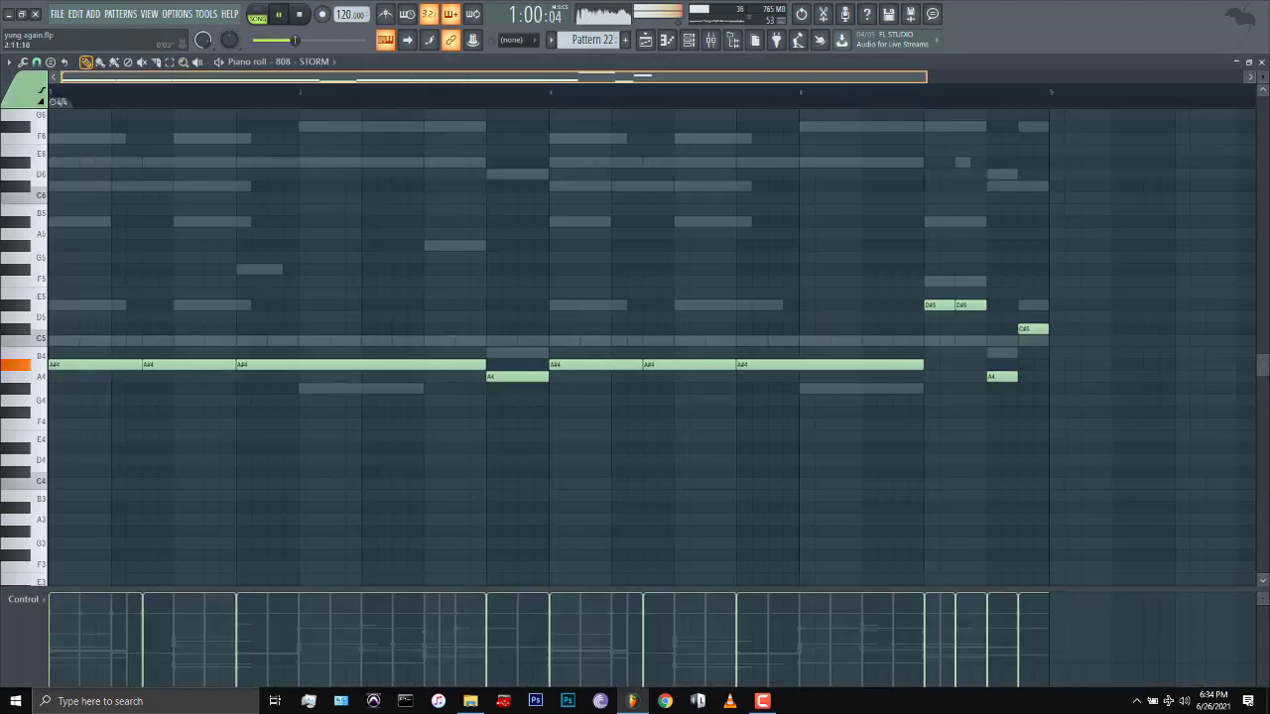
pyautogui.click(645, 39)
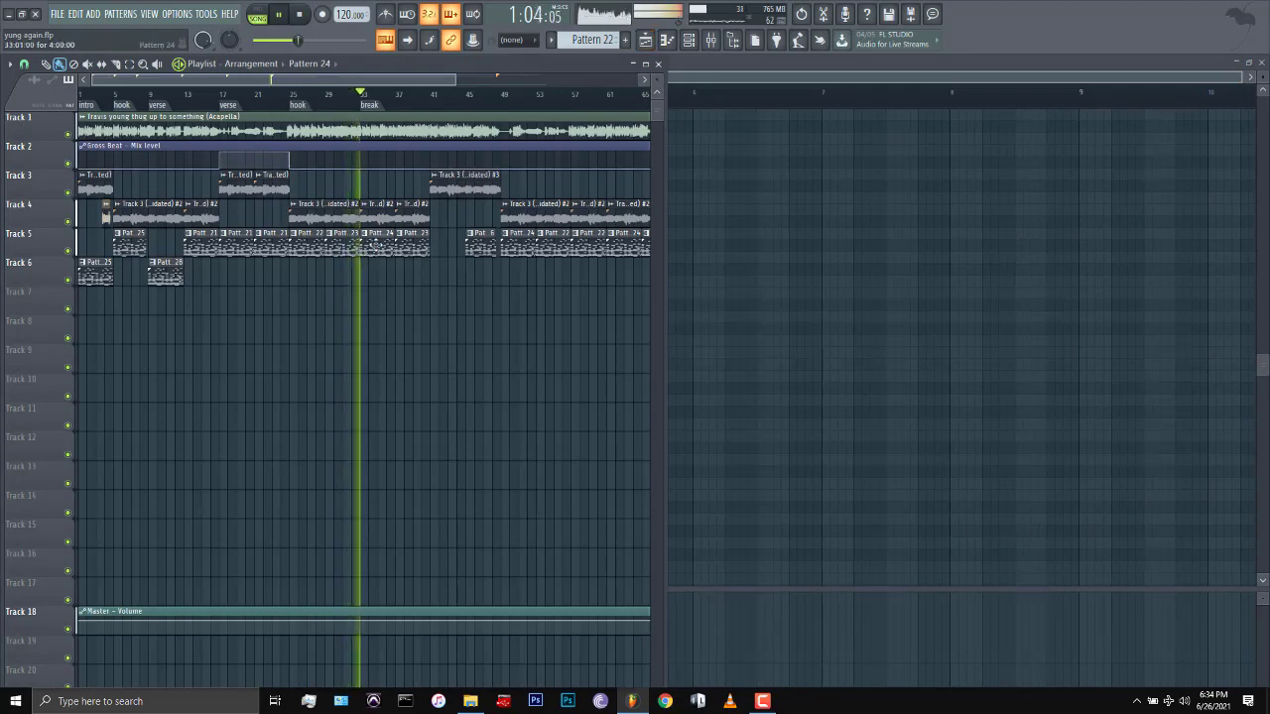
# Examine the 808 - STORM notes of Pattern 24 in the piano roll and return to the playlist.
pyautogui.click(689, 40)
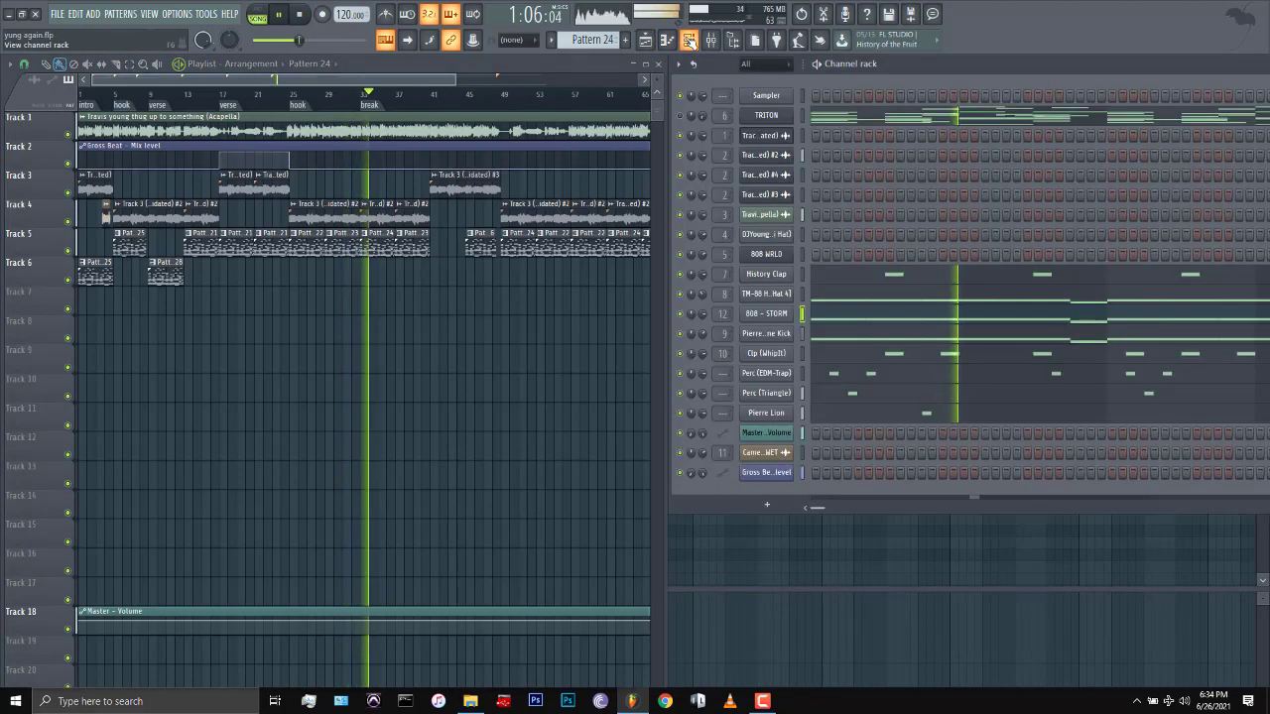
pyautogui.click(820, 315)
pyautogui.scroll(-1, 528, 76)
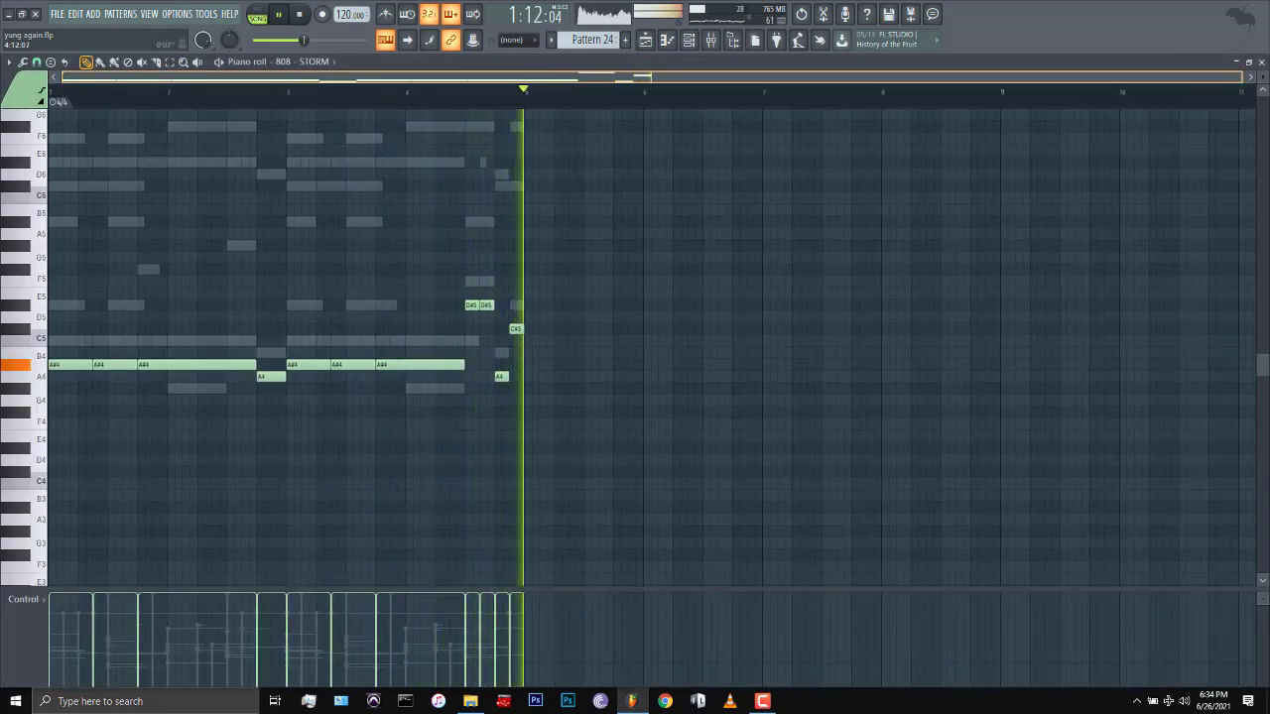
pyautogui.scroll(1, 533, 76)
pyautogui.scroll(1, 533, 76)
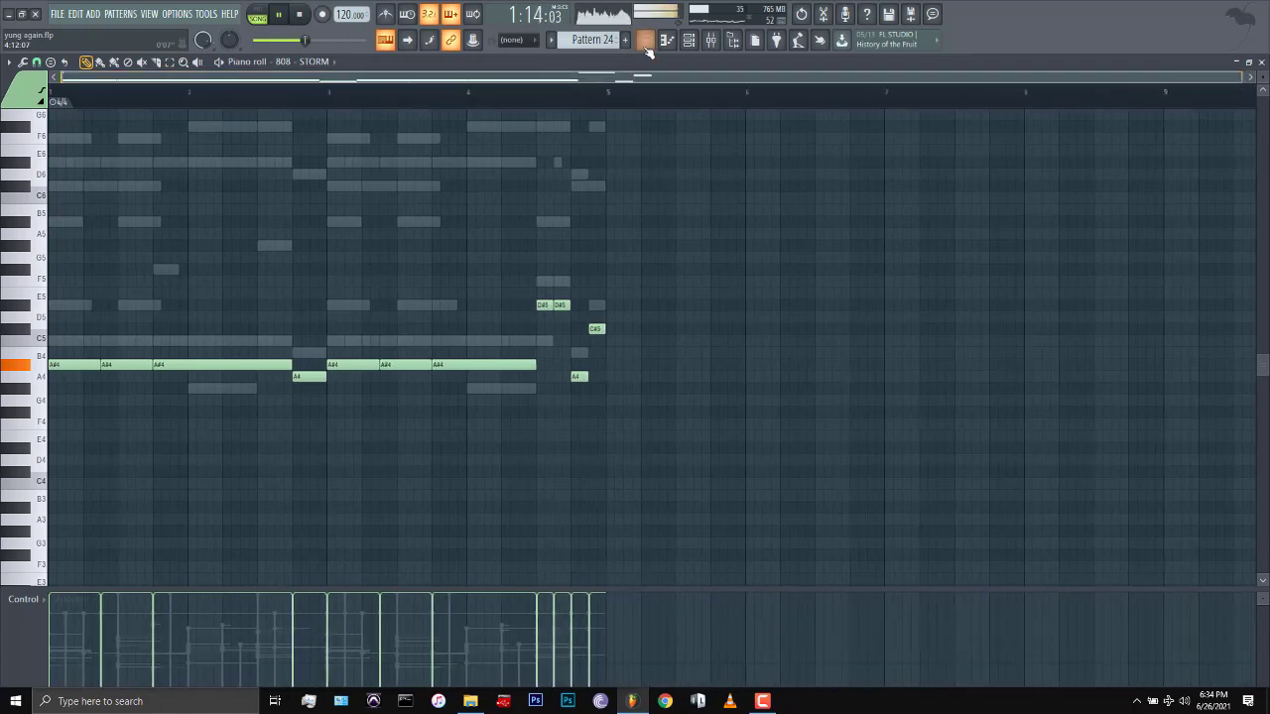
pyautogui.click(645, 42)
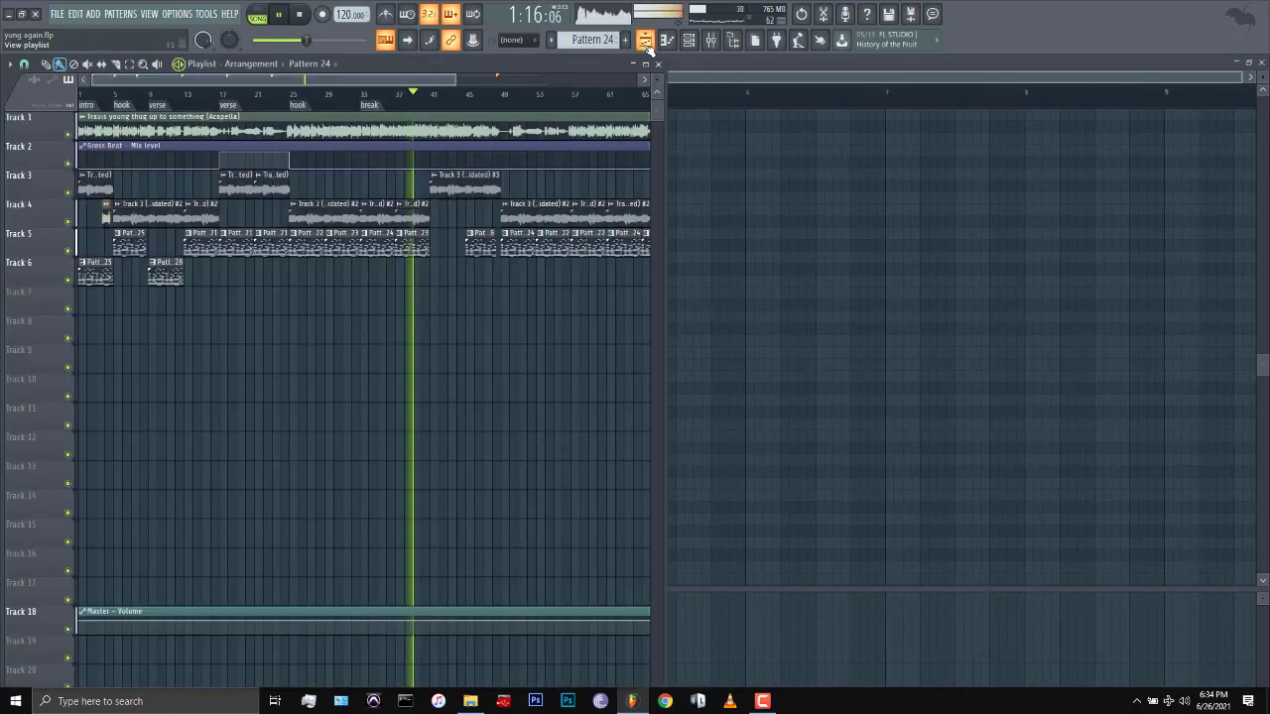
# Widen the playlist window slightly and show Pattern 26 in the channel rack.
pyautogui.scroll(1, 618, 80)
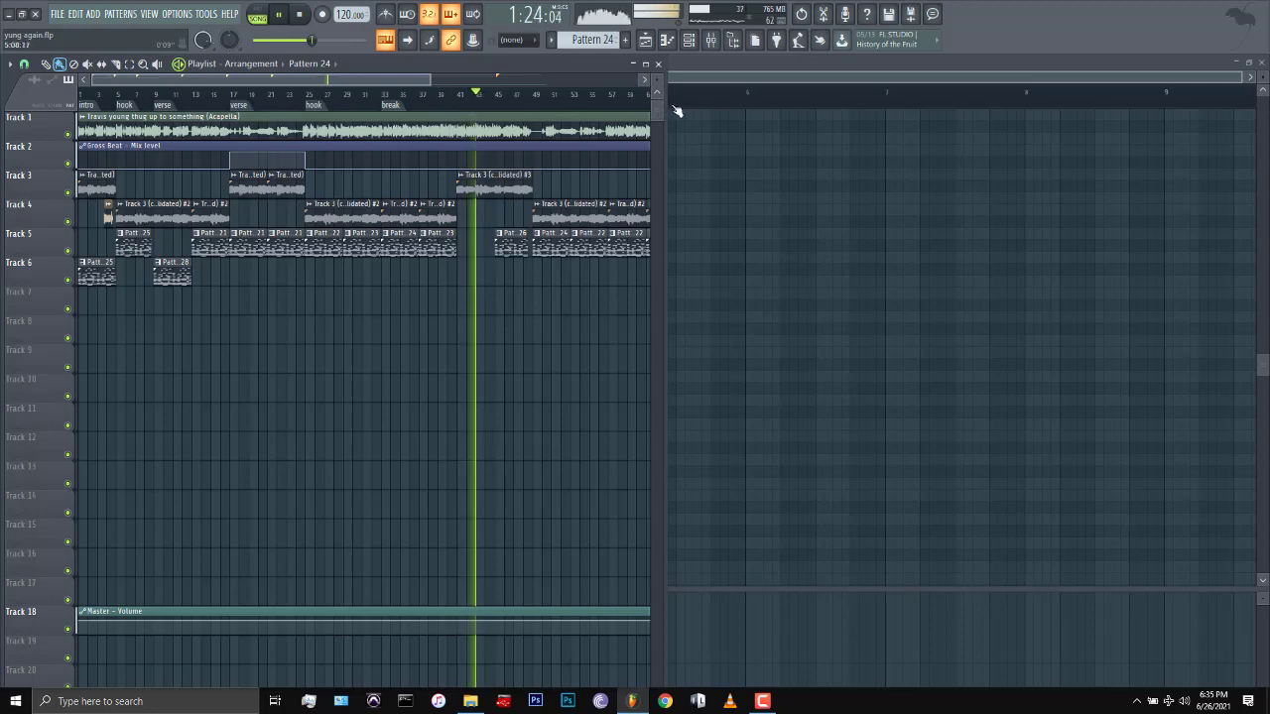
pyautogui.moveTo(664, 99); pyautogui.dragTo(672, 153)
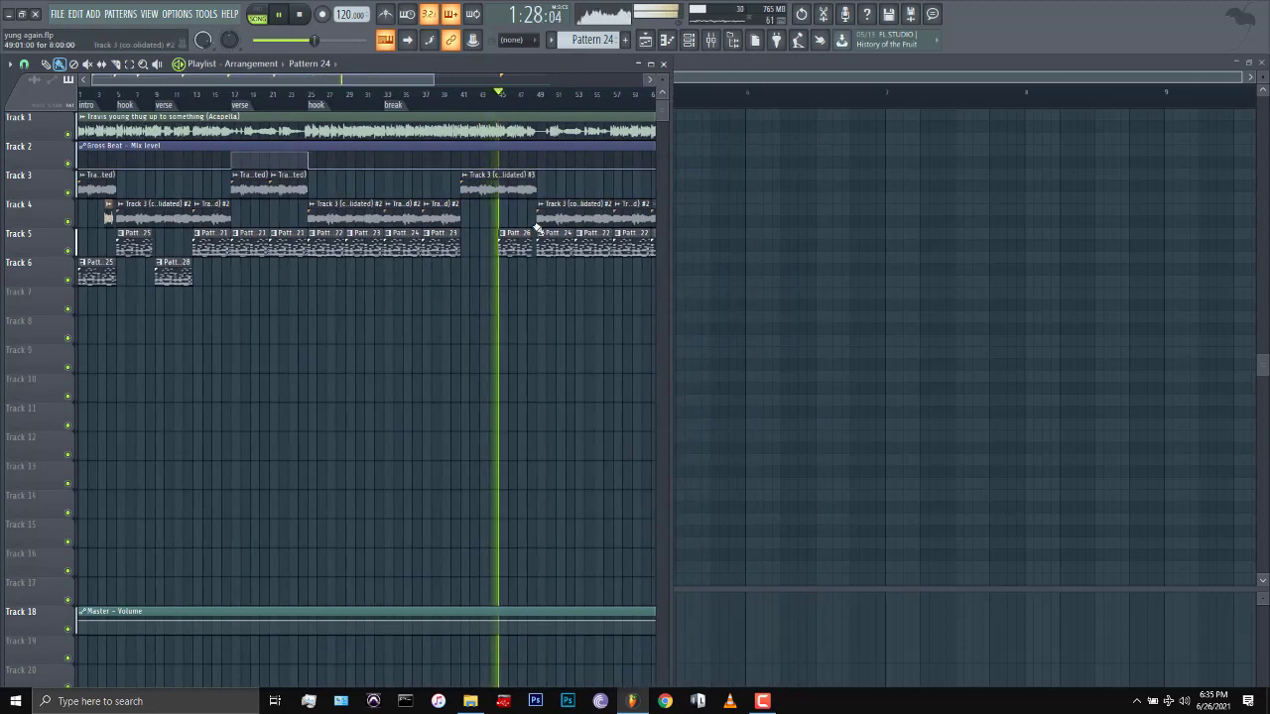
pyautogui.click(689, 40)
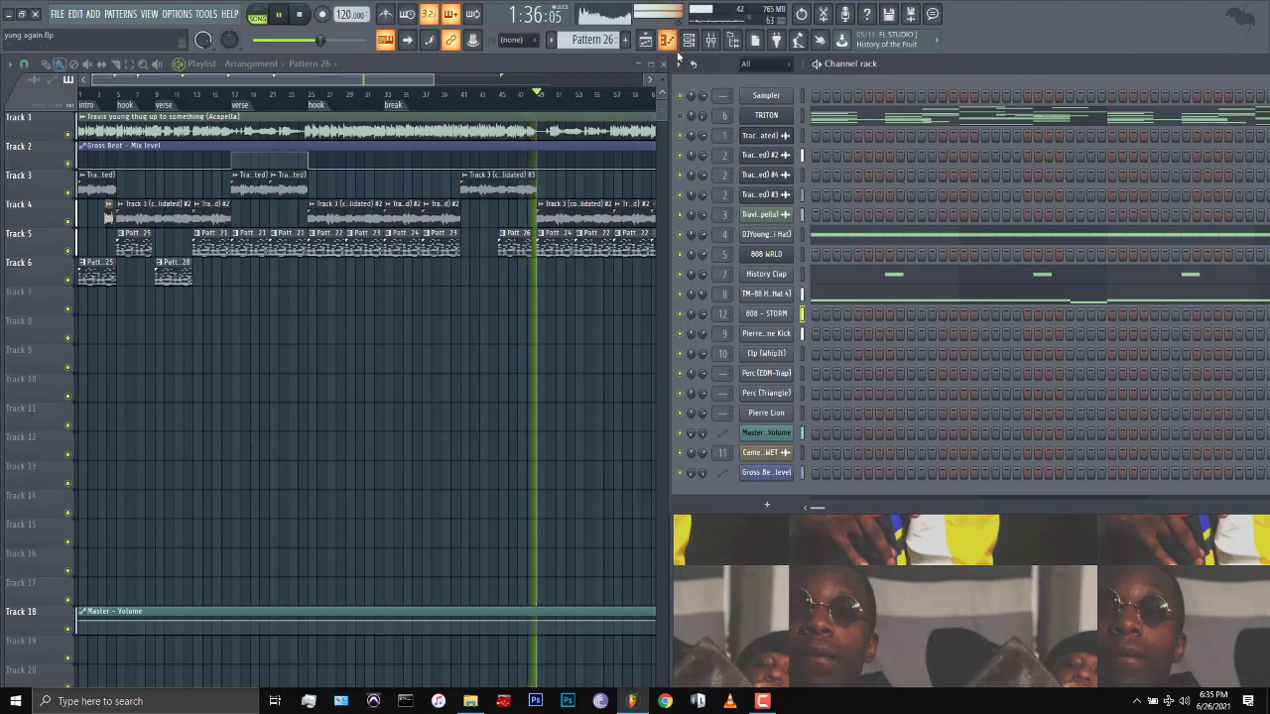
# Show Pattern 24 in the channel rack from its Track 5 clip and view the rest of the arrangement.
pyautogui.click(557, 252)
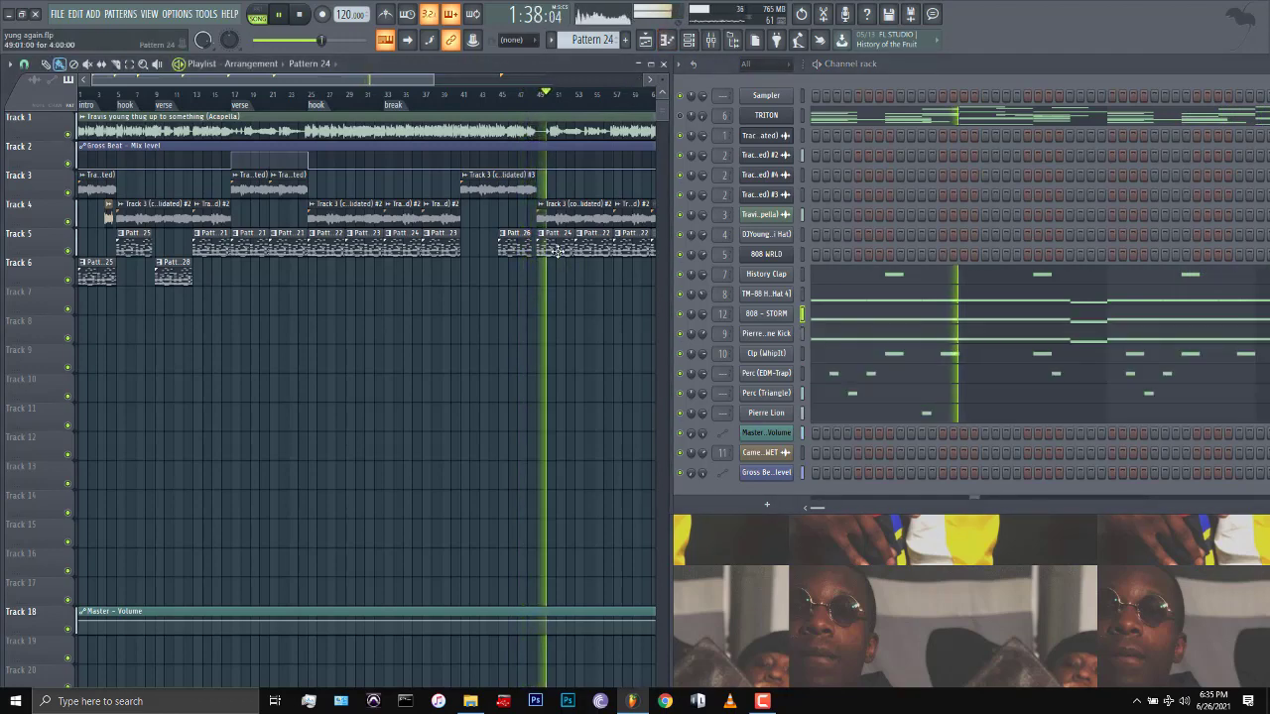
pyautogui.scroll(-4, 624, 77)
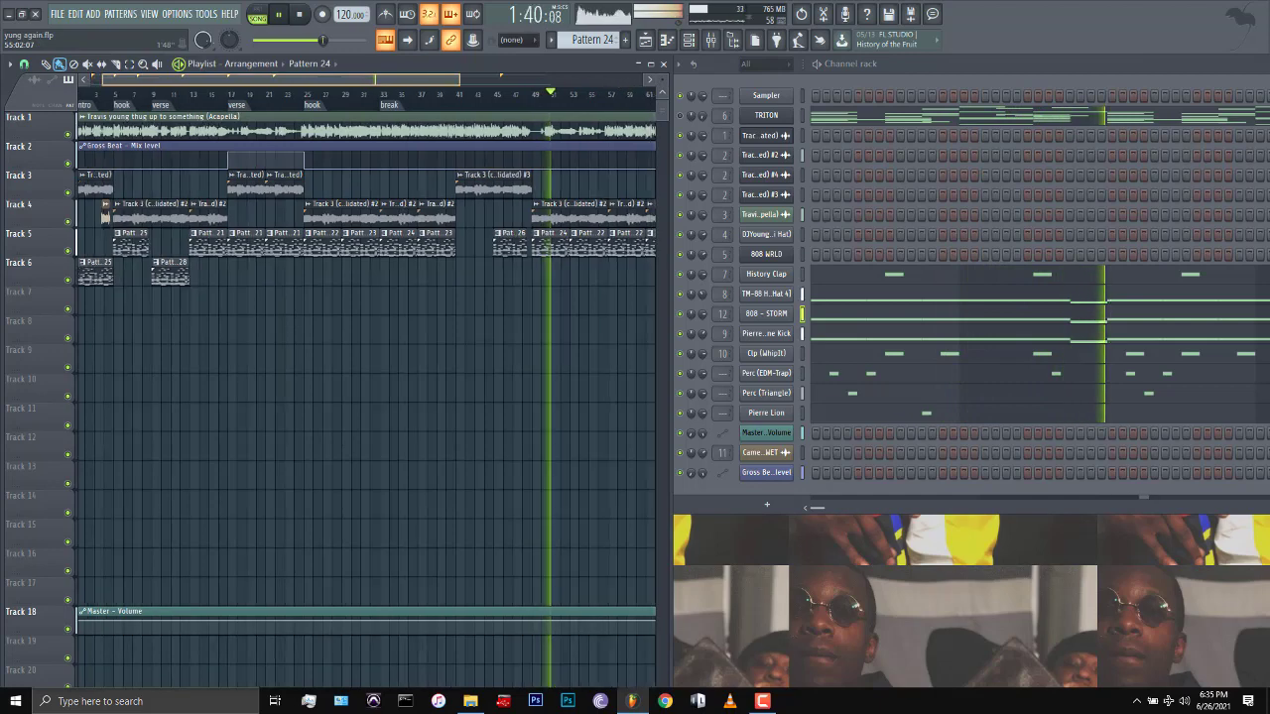
pyautogui.scroll(-2, 623, 77)
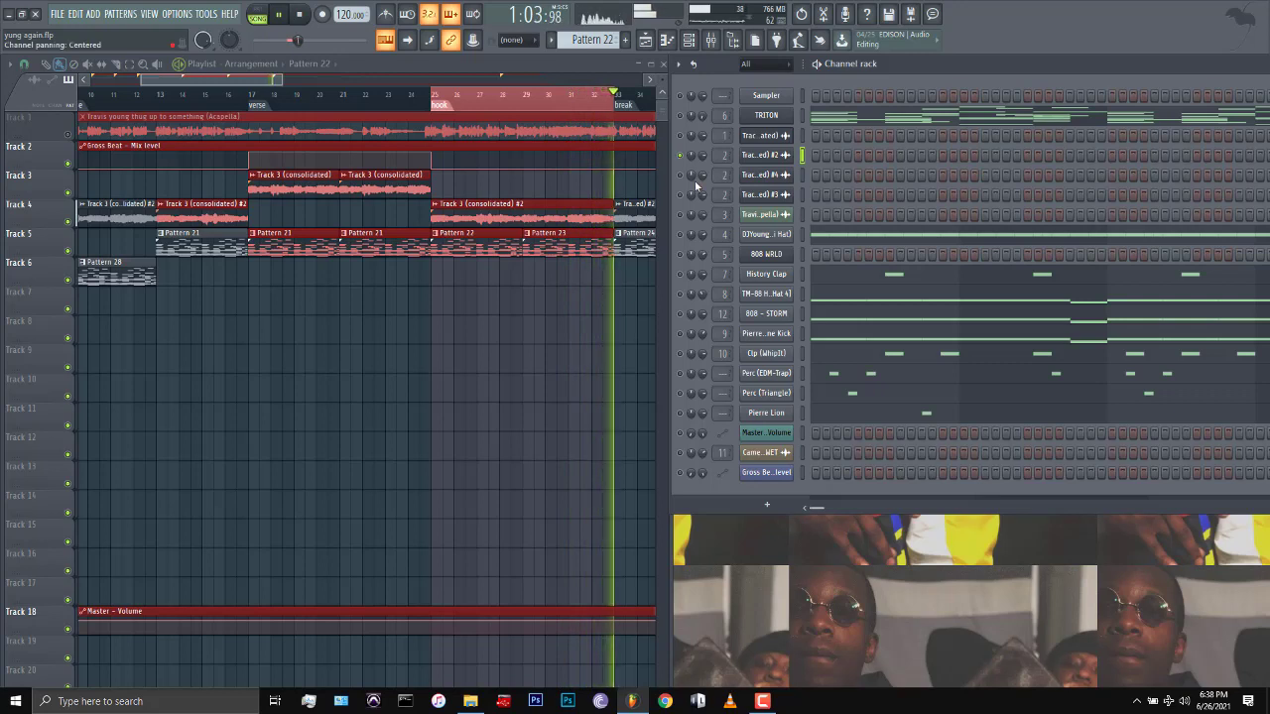
# Audition the looped hook section with the sample, hi-hat, clap and 808 - STORM channels of Pattern 22, stopping playback between passes.
pyautogui.press('space')
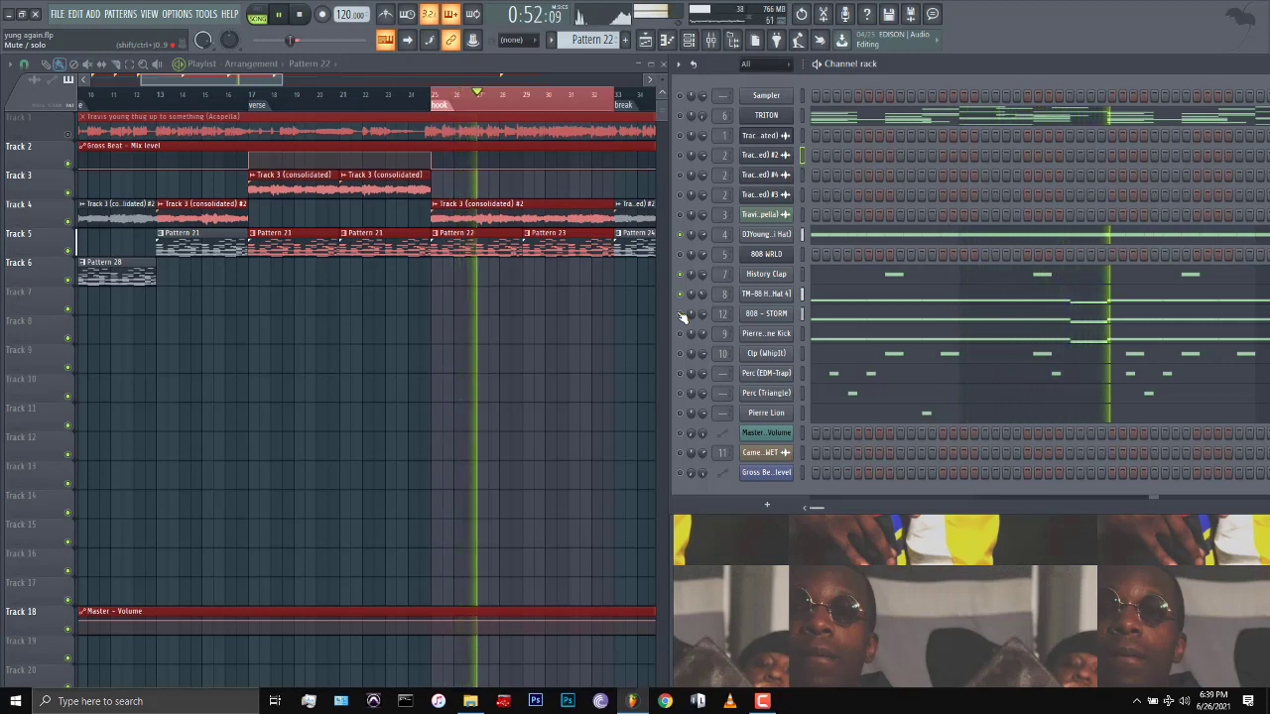
pyautogui.press('space')
pyautogui.press('space')
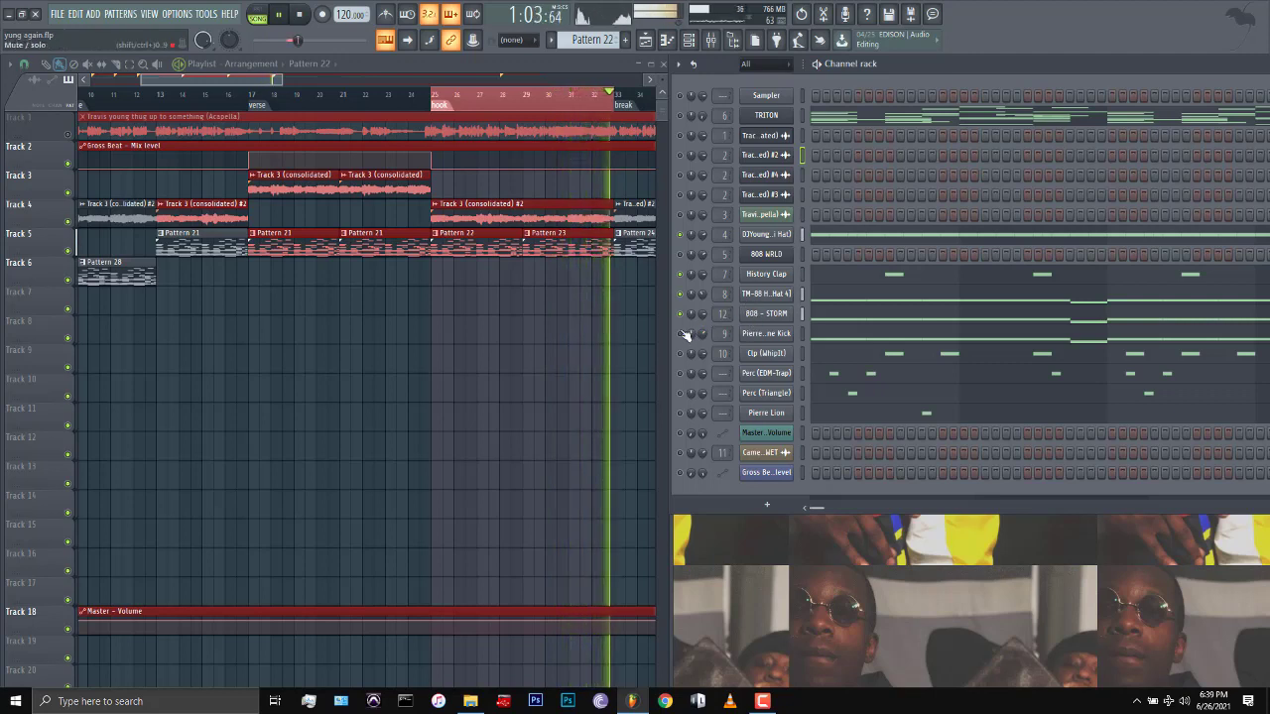
pyautogui.press('space')
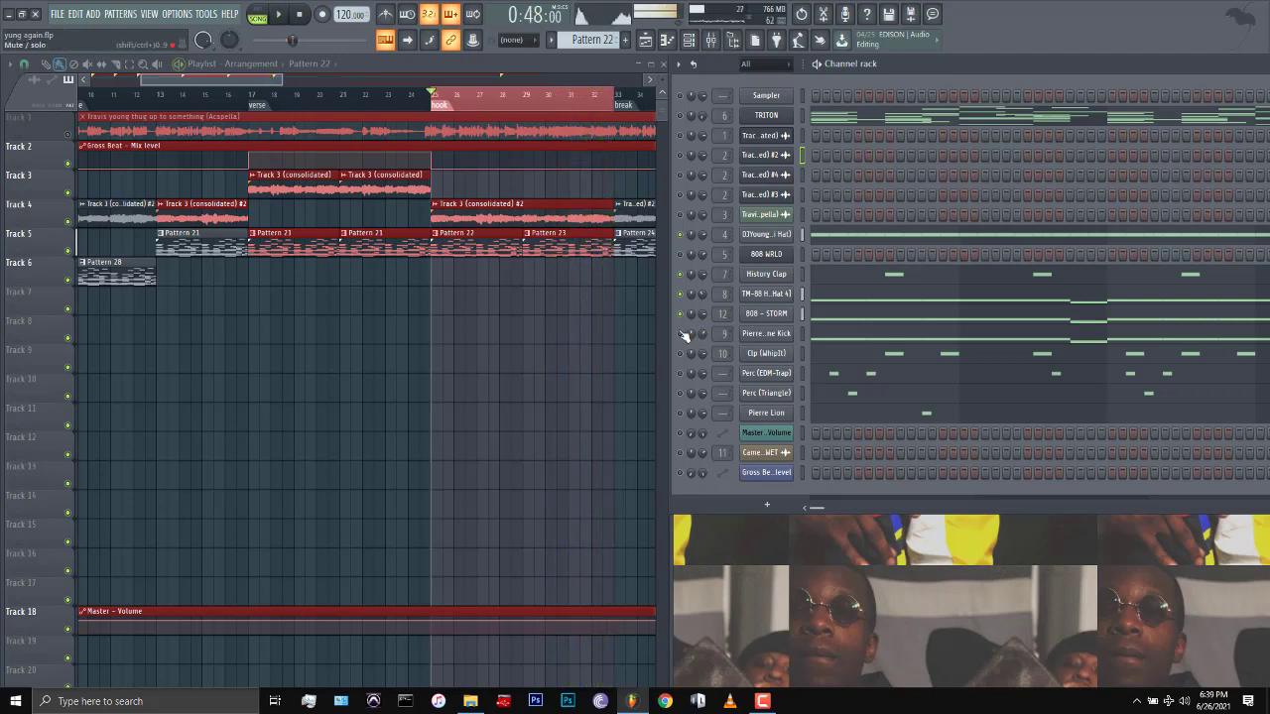
# Audition the hook loop again with the Pierre kick, Clp (WhipIt) and percussion channels brought in, restarting playback between passes.
pyautogui.press('space')
pyautogui.press('space')
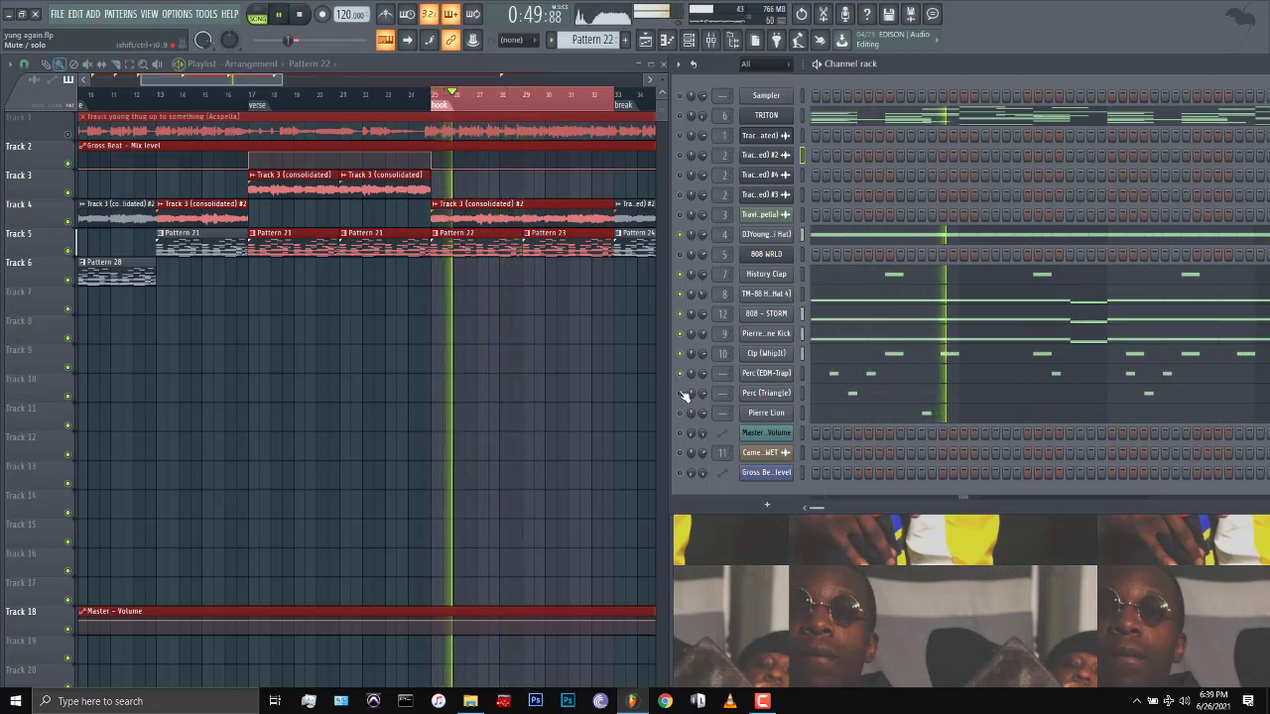
pyautogui.press('space')
pyautogui.press('space')
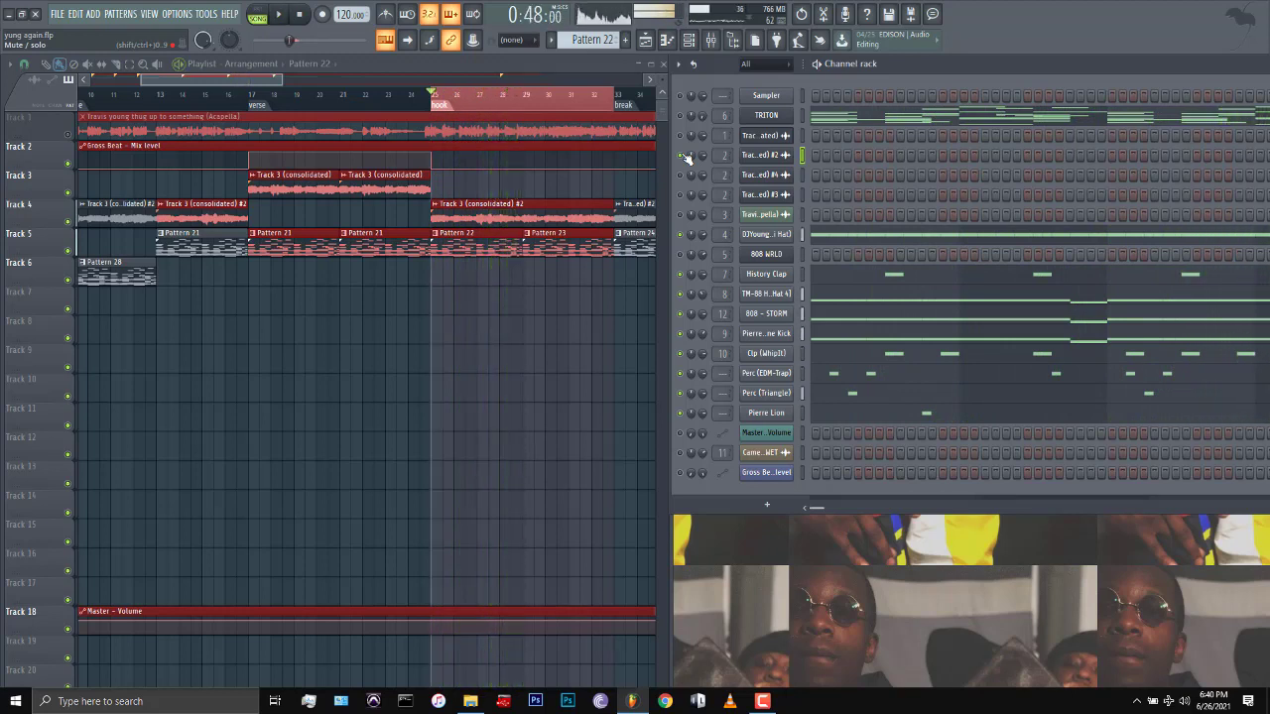
# Play the hook loop, adjust the TRITON channel's volume while it sounds alone, and stop playback.
pyautogui.press('space')
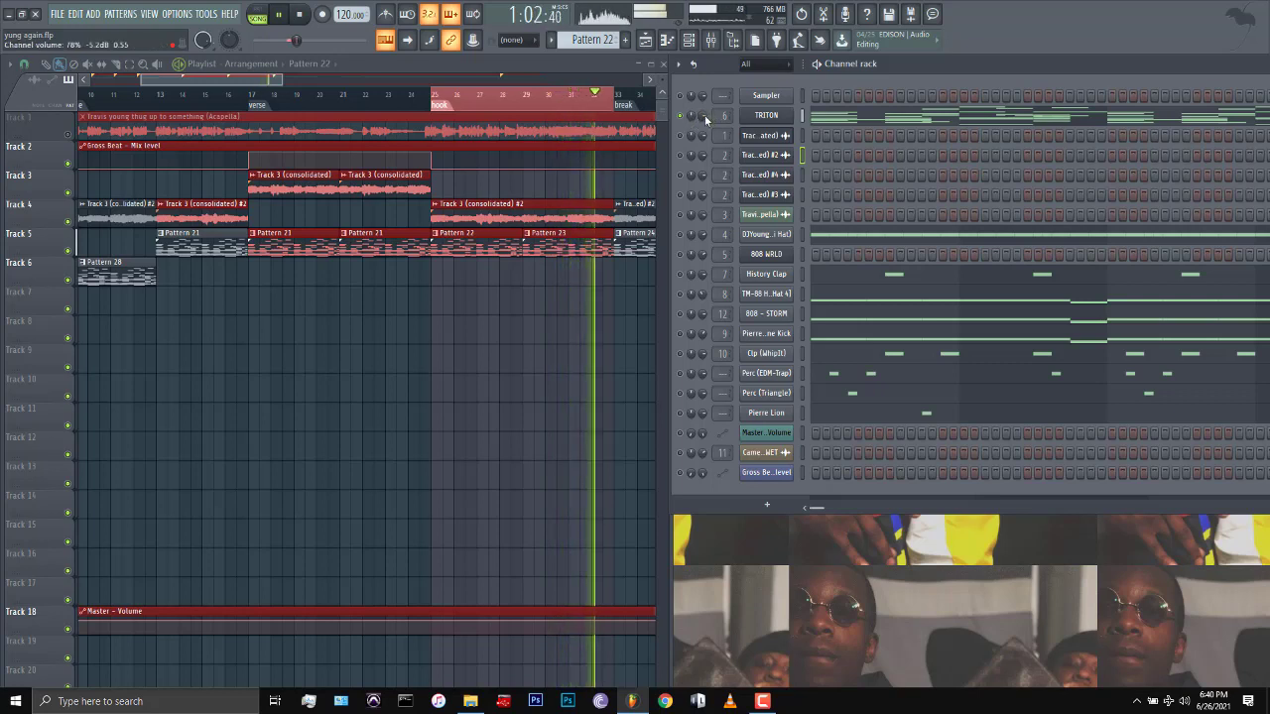
pyautogui.moveTo(706, 119); pyautogui.dragTo(705, 139)
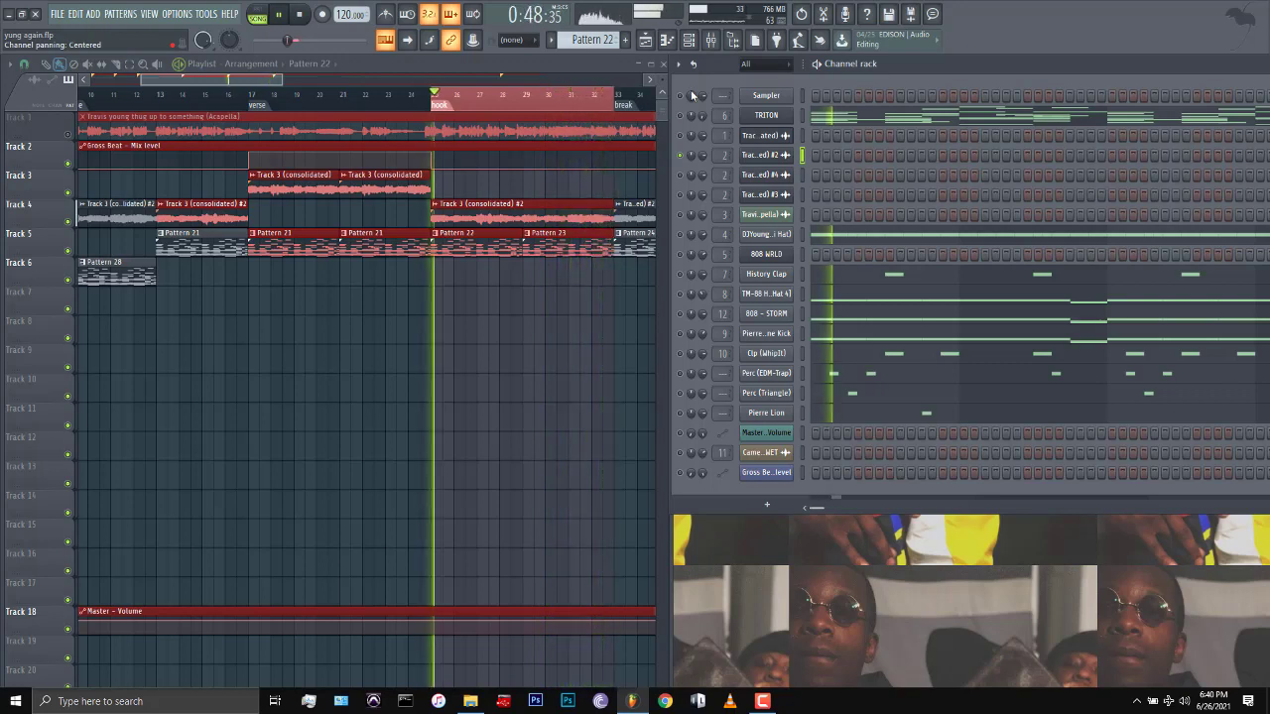
pyautogui.press('space')
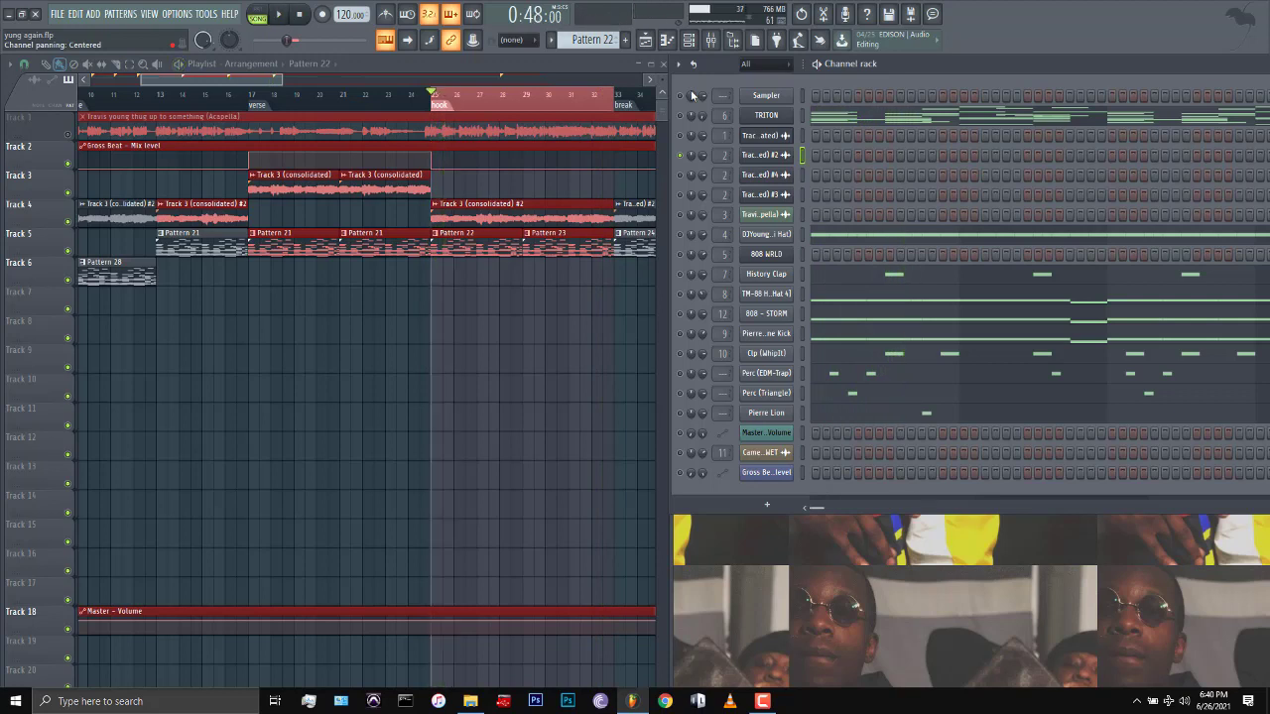